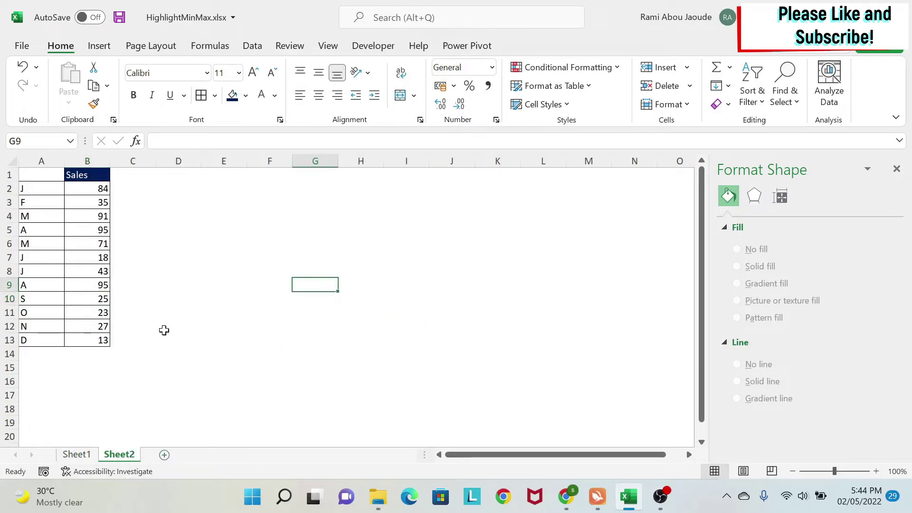
- Insert a Line with Markers chart from the sales data in A1:B13 and move it slightly up and left
{"action": "left_click_drag", "start_coordinate": [42, 189], "coordinate": [31, 342]}
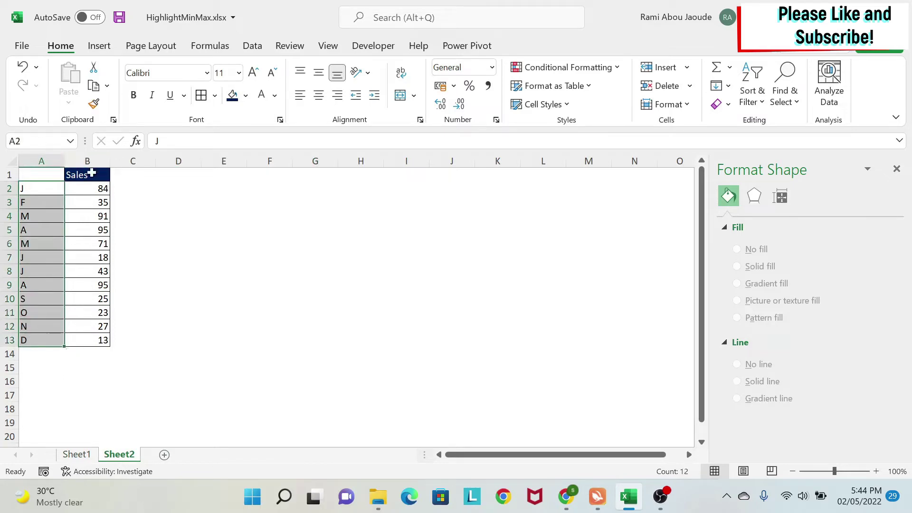
{"action": "left_click", "coordinate": [92, 174]}
{"action": "left_click_drag", "start_coordinate": [31, 174], "coordinate": [78, 338]}
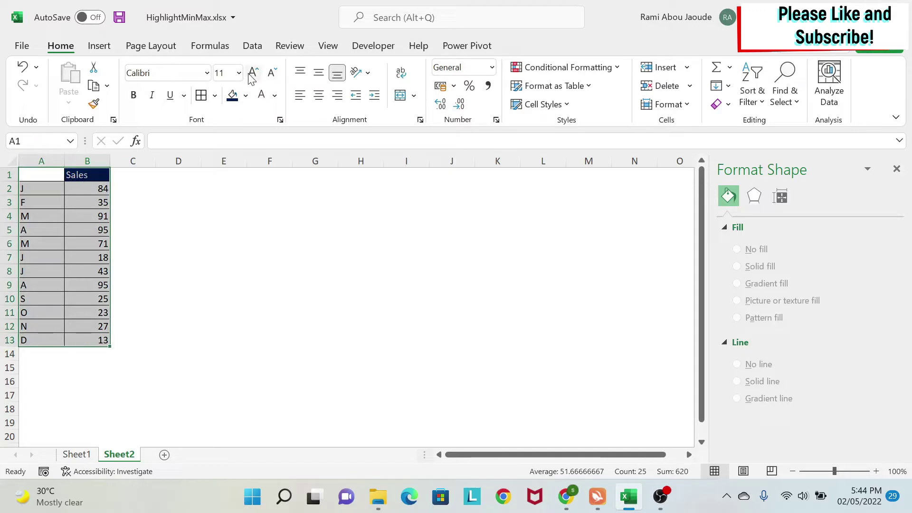
{"action": "left_click", "coordinate": [102, 46]}
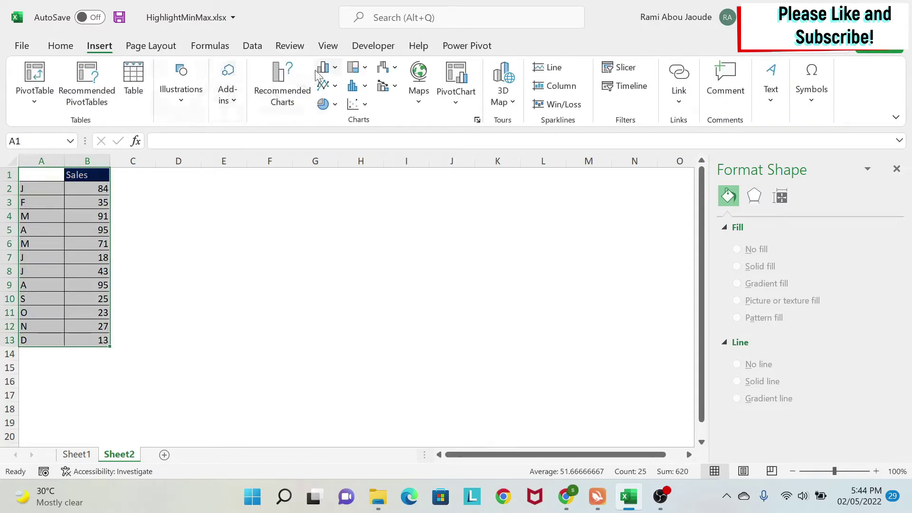
{"action": "left_click", "coordinate": [330, 69]}
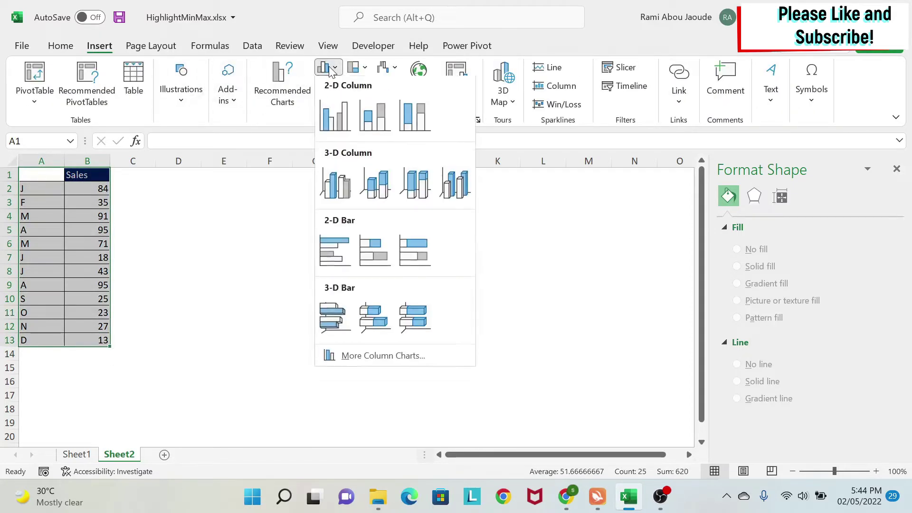
{"action": "left_click", "coordinate": [380, 360]}
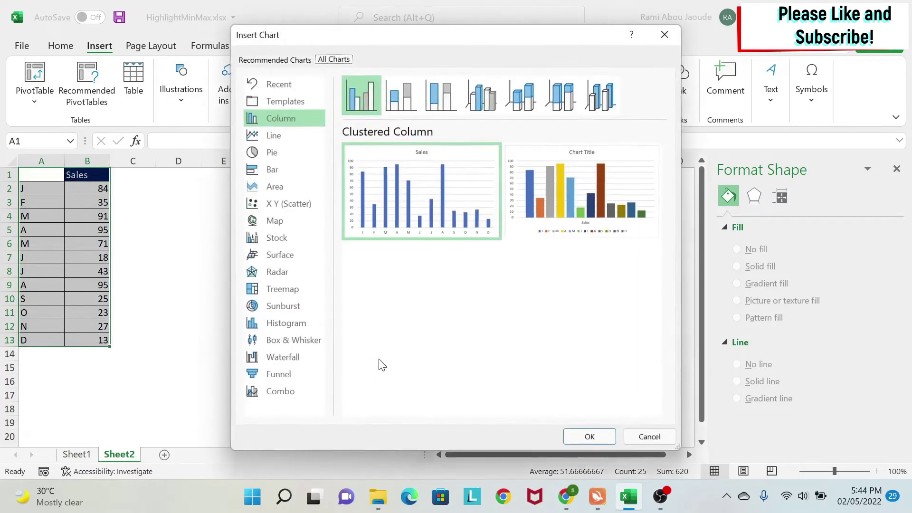
{"action": "left_click", "coordinate": [278, 135]}
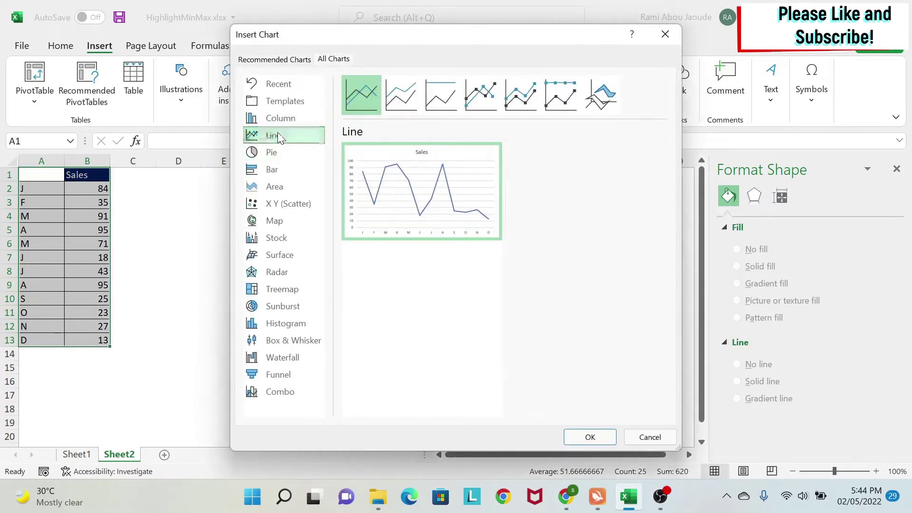
{"action": "left_click", "coordinate": [486, 96]}
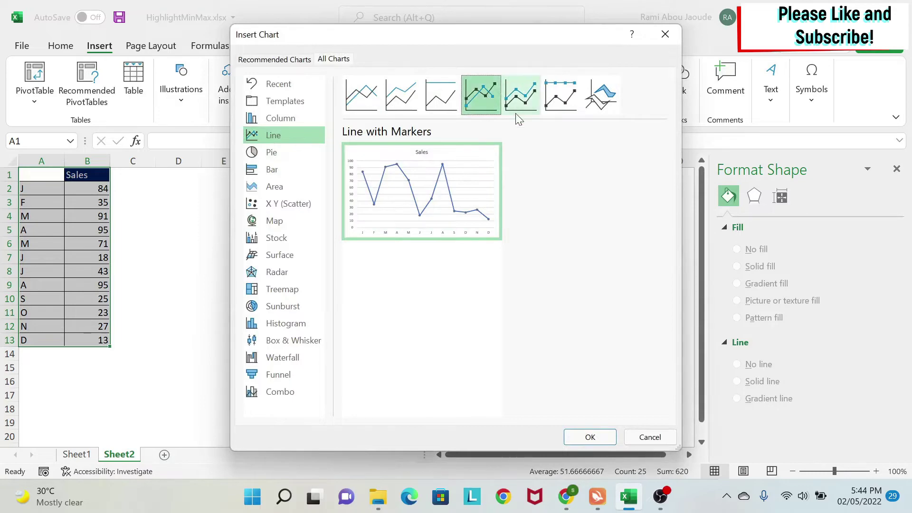
{"action": "left_click", "coordinate": [599, 436]}
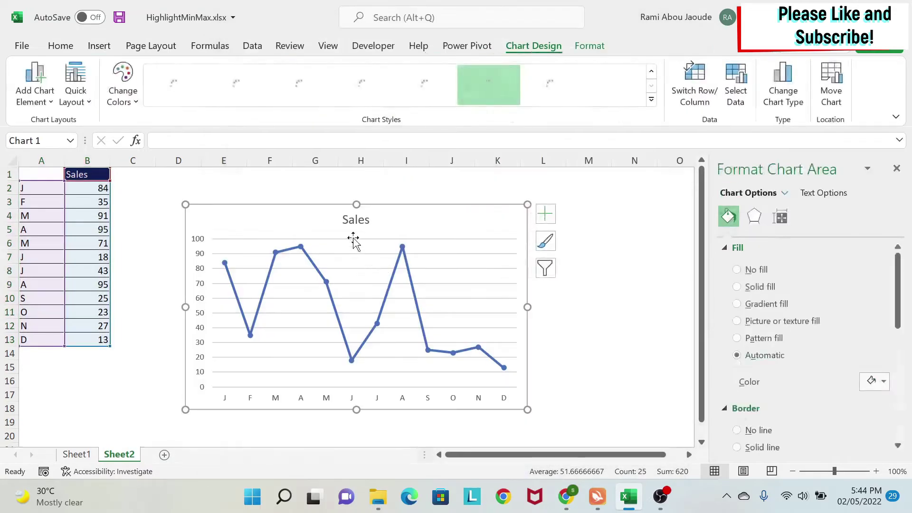
{"action": "left_click_drag", "start_coordinate": [292, 201], "coordinate": [285, 185]}
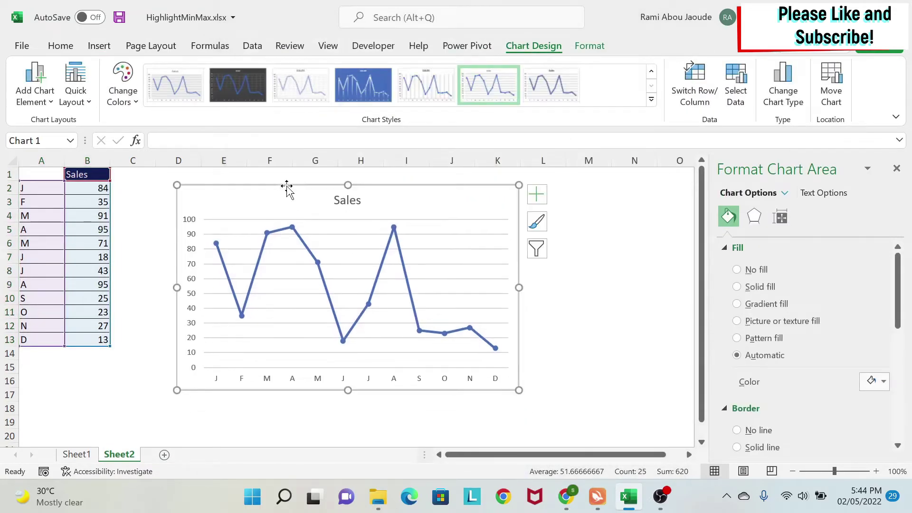
- Delete the major horizontal gridlines from the Sales chart
{"action": "left_click", "coordinate": [454, 231]}
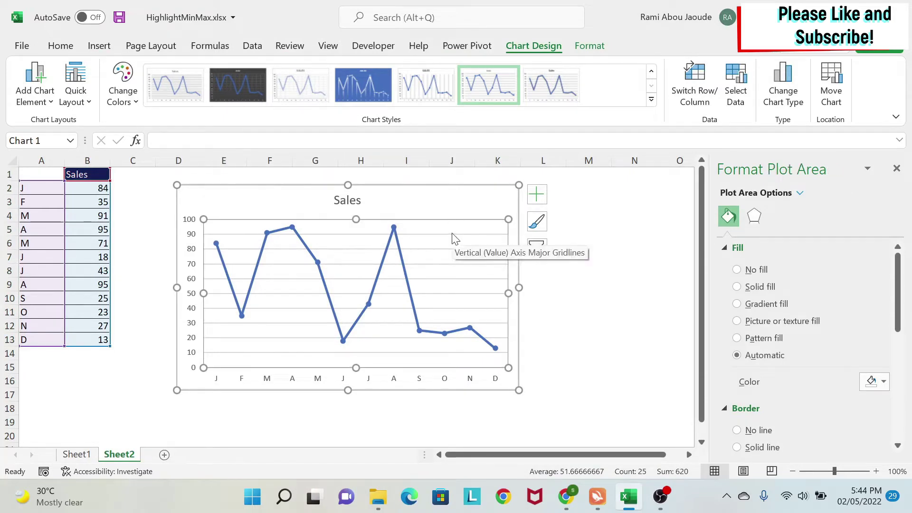
{"action": "left_click", "coordinate": [452, 233]}
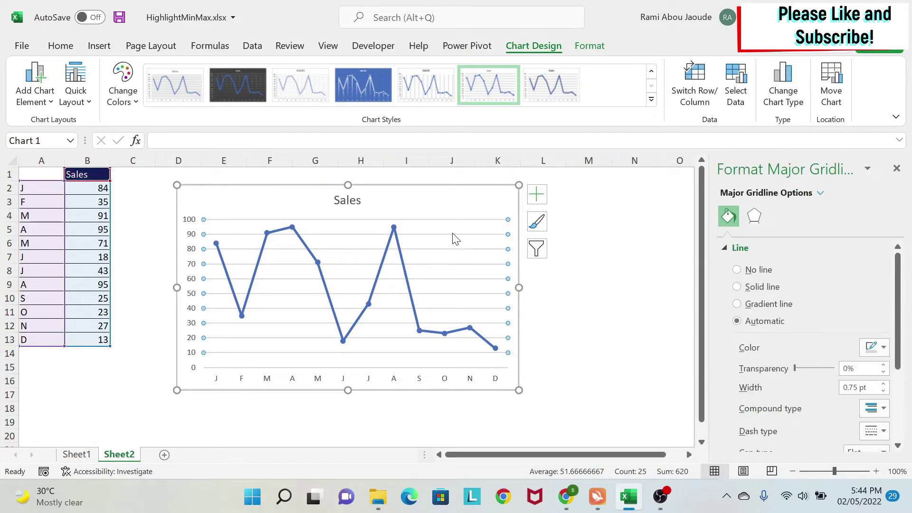
{"action": "key", "text": "Delete"}
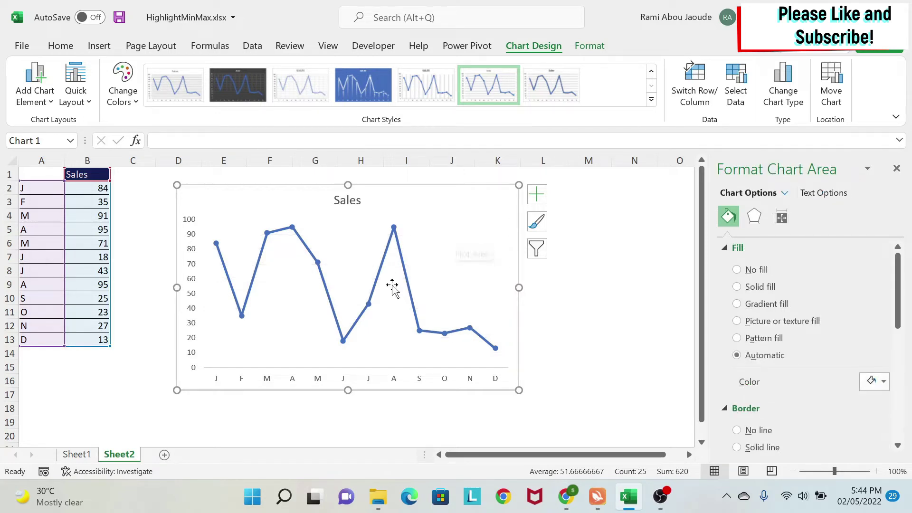
- Set the Sales series line color to the standard dark blue
{"action": "left_click", "coordinate": [404, 269]}
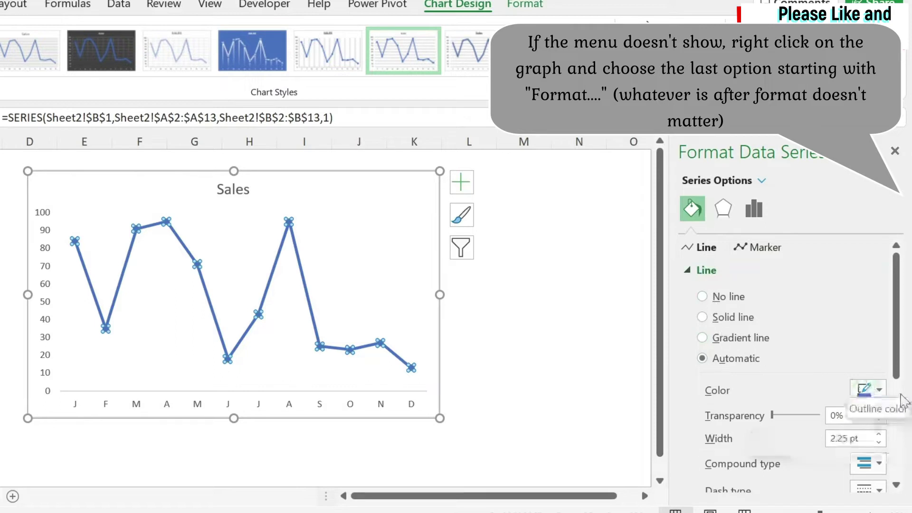
{"action": "left_click", "coordinate": [875, 394]}
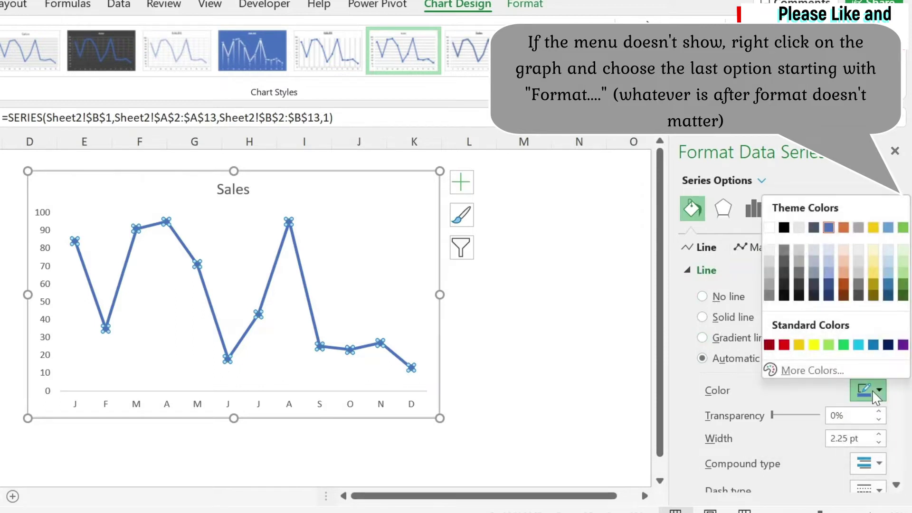
{"action": "left_click", "coordinate": [887, 345]}
- Give the Sales series markers a solid gold fill and set their border to No line
{"action": "scroll", "coordinate": [799, 345], "scroll_direction": "down", "scroll_amount": 3}
{"action": "scroll", "coordinate": [793, 339], "scroll_direction": "up", "scroll_amount": 3}
{"action": "left_click", "coordinate": [756, 251]}
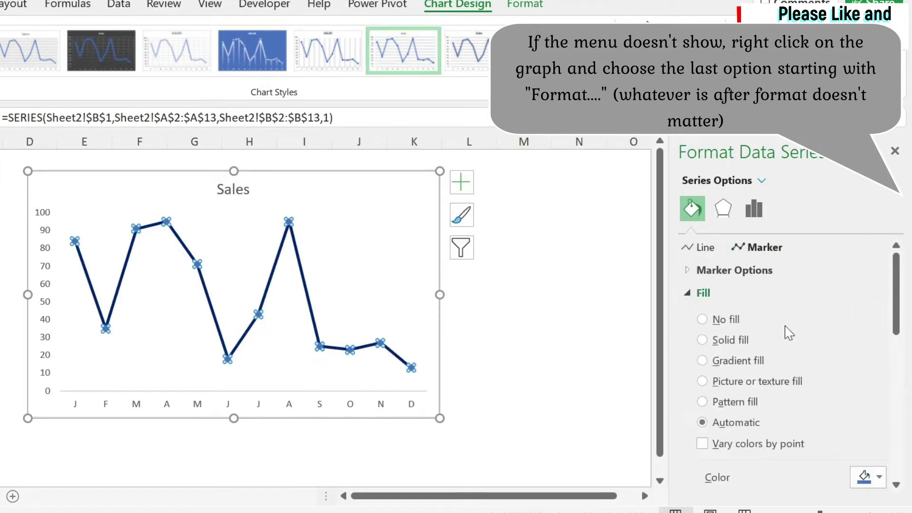
{"action": "scroll", "coordinate": [802, 446], "scroll_direction": "down", "scroll_amount": 1}
{"action": "left_click", "coordinate": [879, 437]}
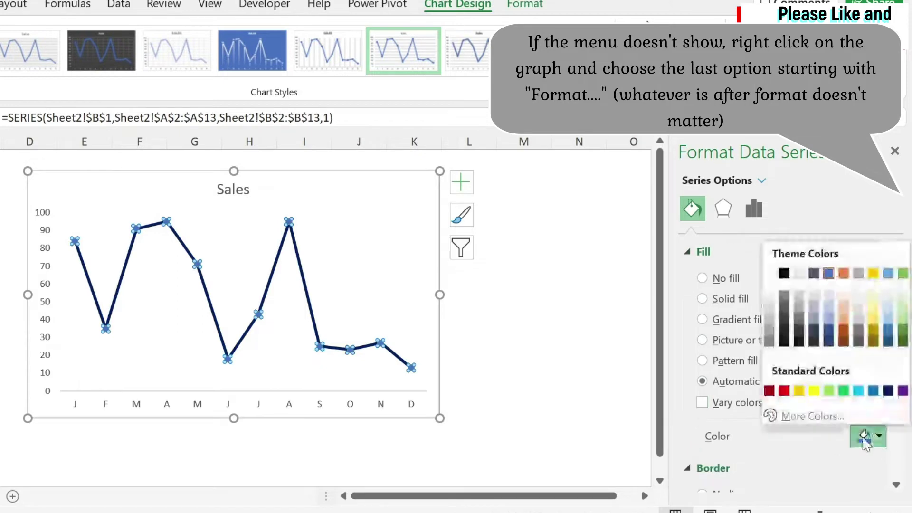
{"action": "left_click", "coordinate": [798, 391]}
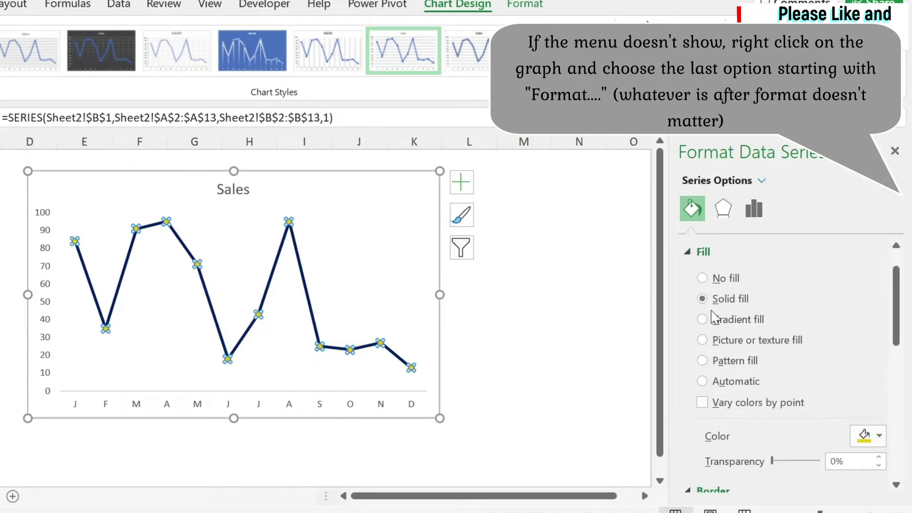
{"action": "scroll", "coordinate": [774, 342], "scroll_direction": "down", "scroll_amount": 3}
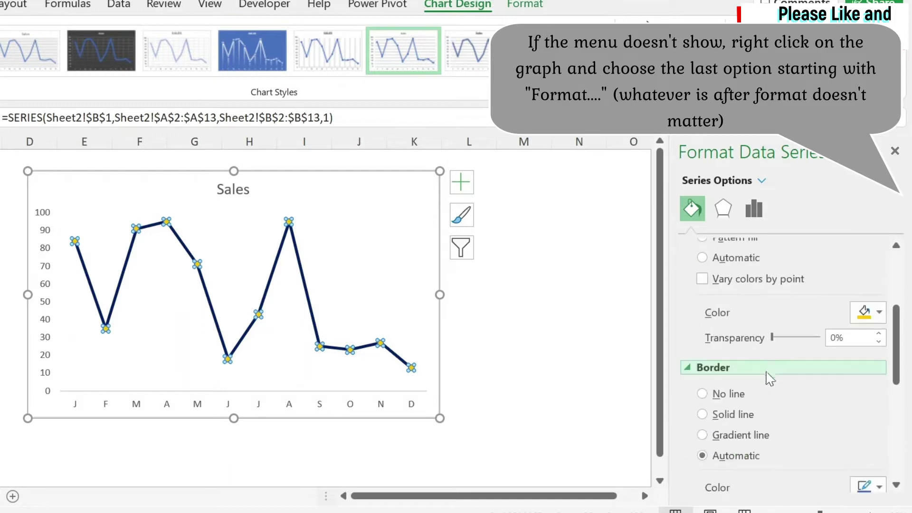
{"action": "left_click", "coordinate": [702, 393]}
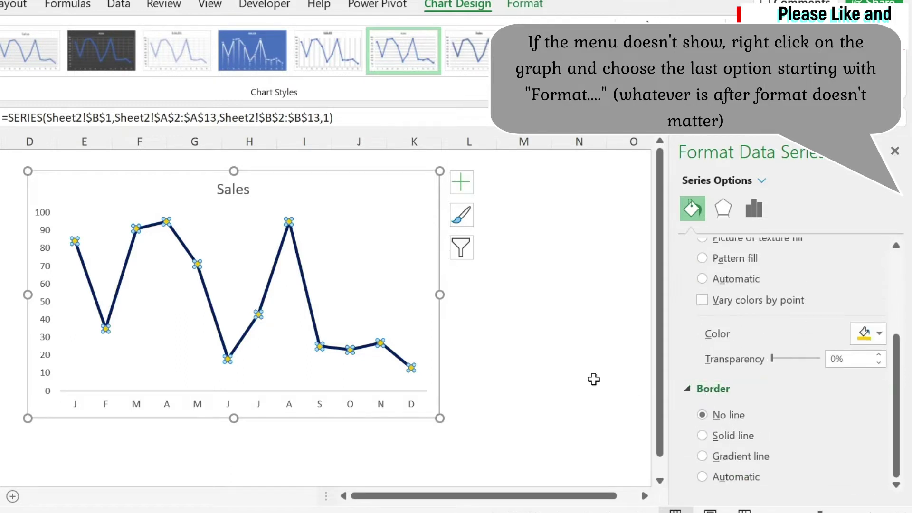
{"action": "left_click", "coordinate": [623, 377]}
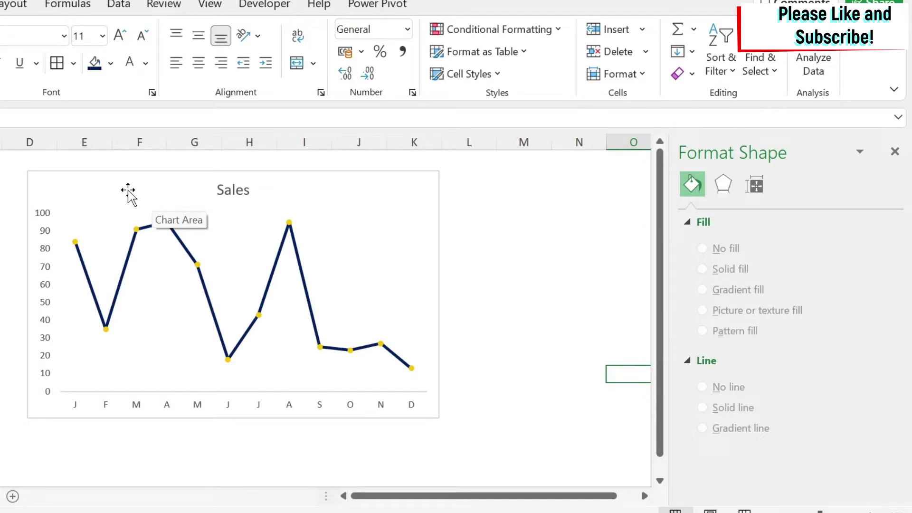
- Move the chart right to free columns C and D, and enter the headers MAX in C1 and MIN in D1
{"action": "left_click_drag", "start_coordinate": [116, 185], "coordinate": [219, 183]}
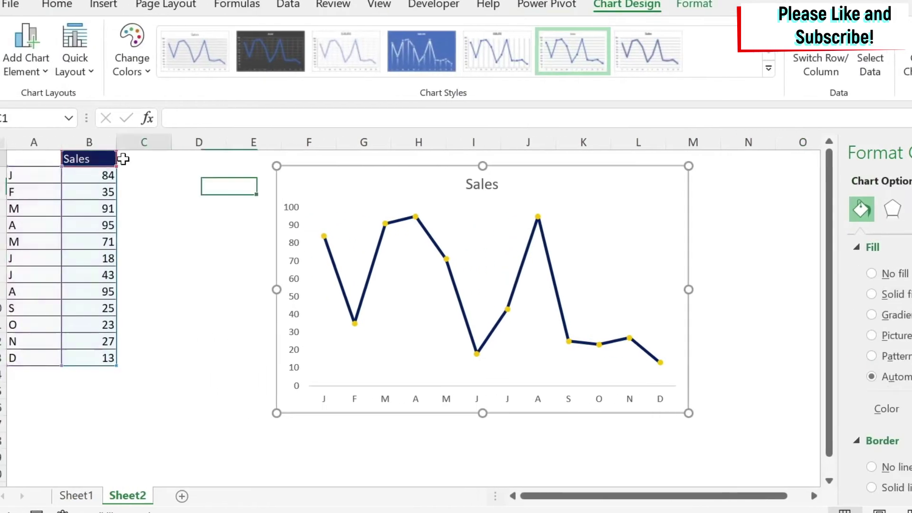
{"action": "left_click", "coordinate": [123, 159]}
{"action": "type", "text": "MA"}
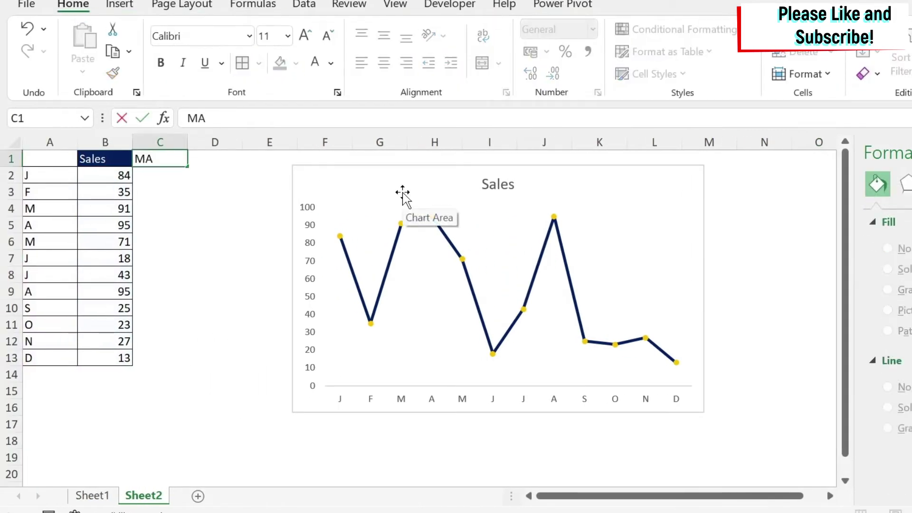
{"action": "type", "text": "X"}
{"action": "key", "text": "Return"}
{"action": "key", "text": "Right"}
{"action": "key", "text": "Up"}
{"action": "type", "text": "MIN"}
{"action": "key", "text": "Return"}
- Copy the formatting of the Sales column B1:B13 to the MAX and MIN columns
{"action": "left_click_drag", "start_coordinate": [97, 158], "coordinate": [96, 357]}
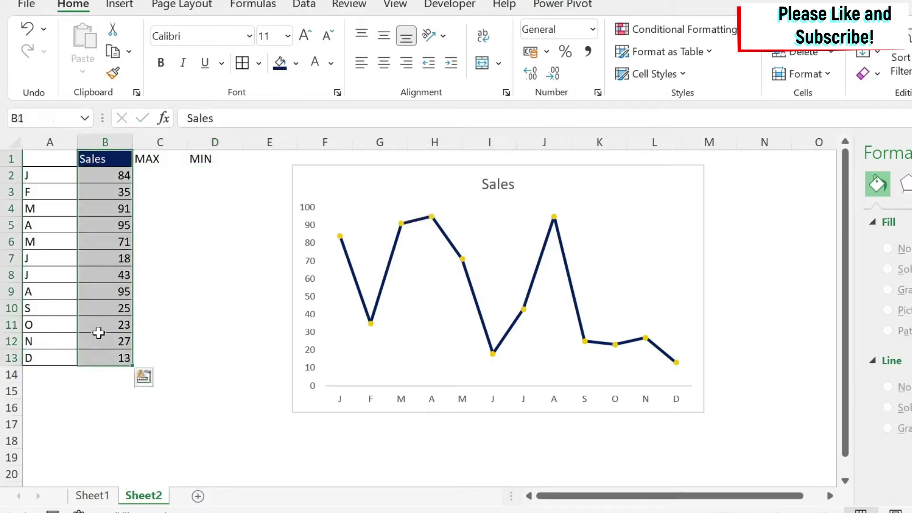
{"action": "left_click", "coordinate": [113, 74]}
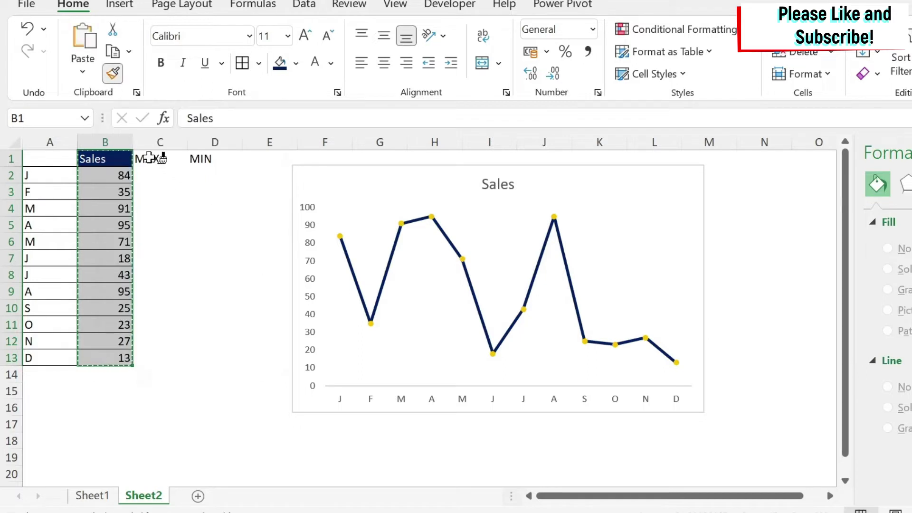
{"action": "left_click", "coordinate": [160, 160]}
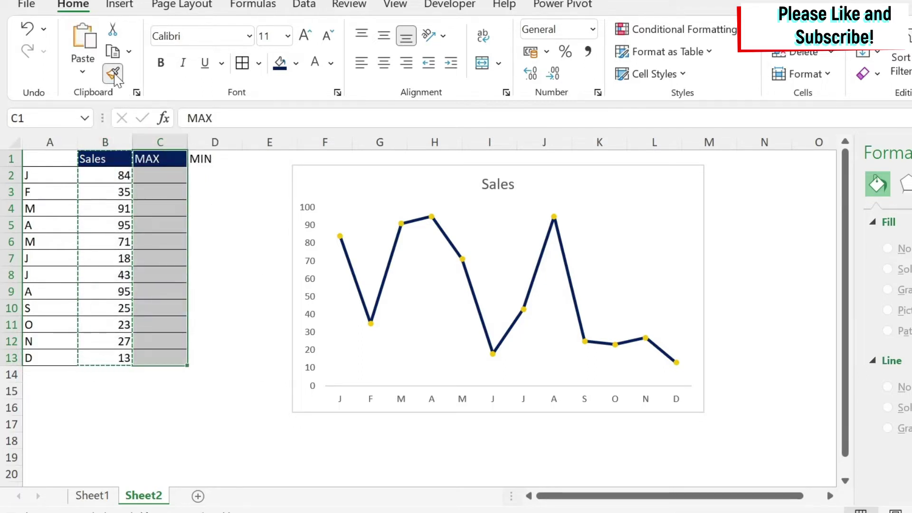
{"action": "left_click", "coordinate": [211, 158]}
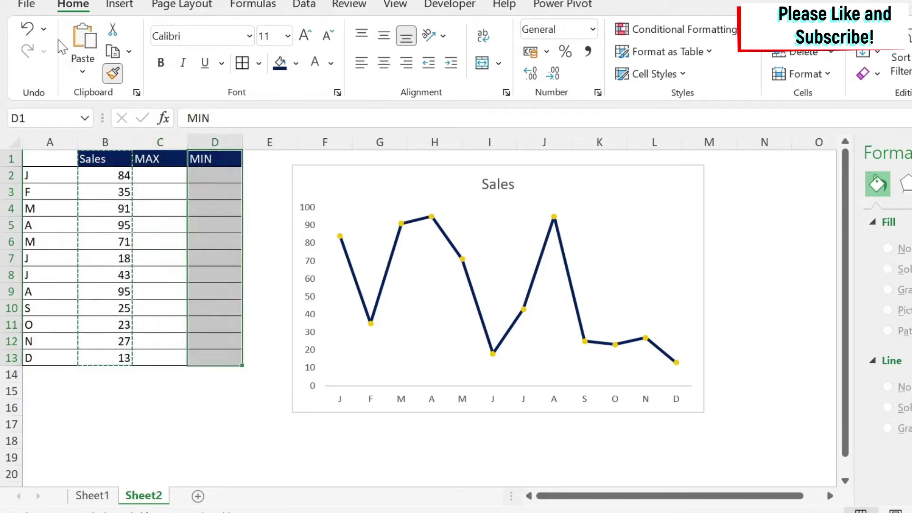
{"action": "left_click", "coordinate": [113, 73]}
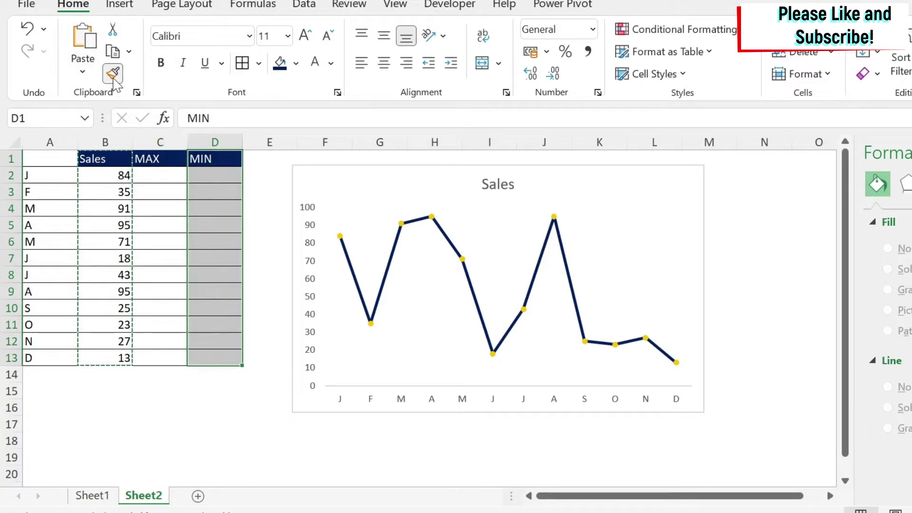
{"action": "left_click", "coordinate": [260, 189]}
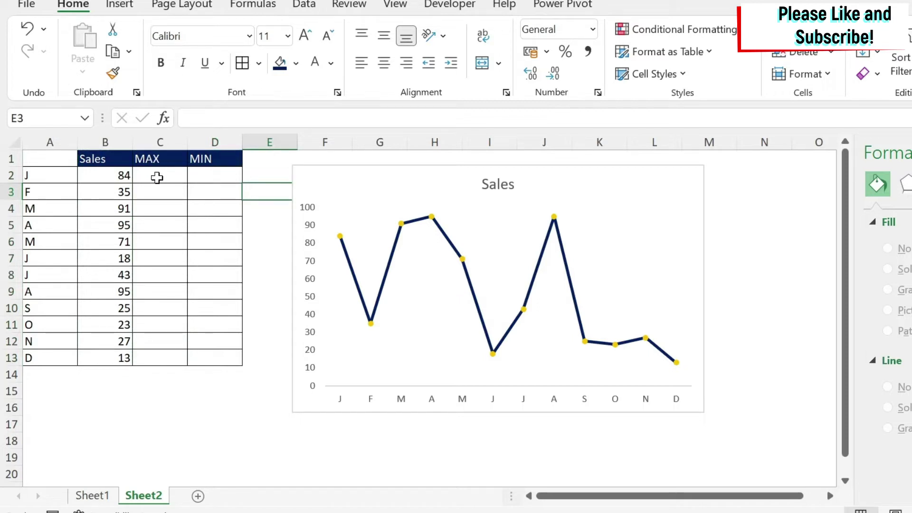
- Enter =IF(B2=MAX($B$2:$B$13),B2,"") in C2 and fill the formula down to C13
{"action": "left_click_drag", "start_coordinate": [93, 174], "coordinate": [87, 359]}
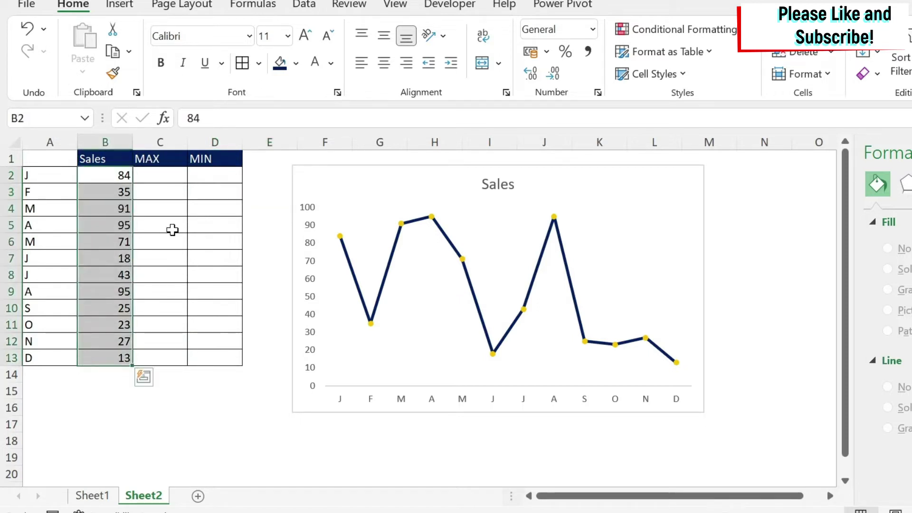
{"action": "left_click", "coordinate": [160, 174]}
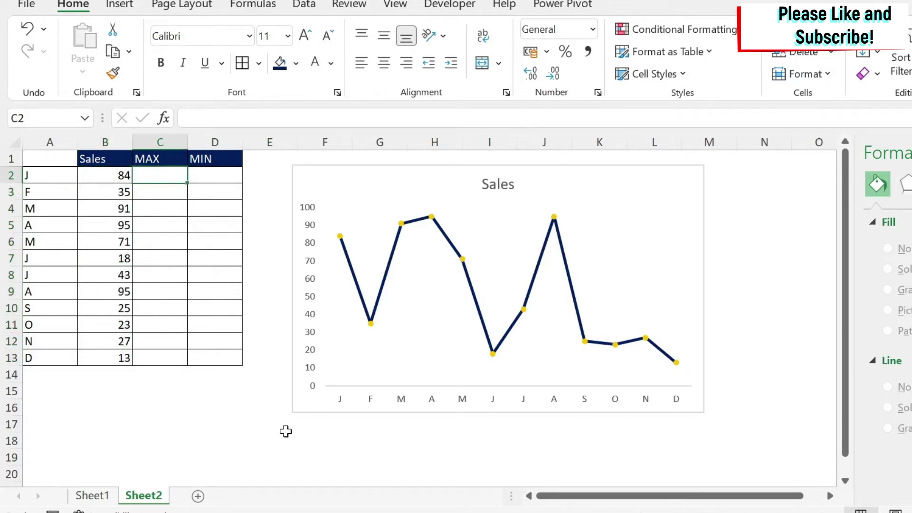
{"action": "type", "text": "=if("}
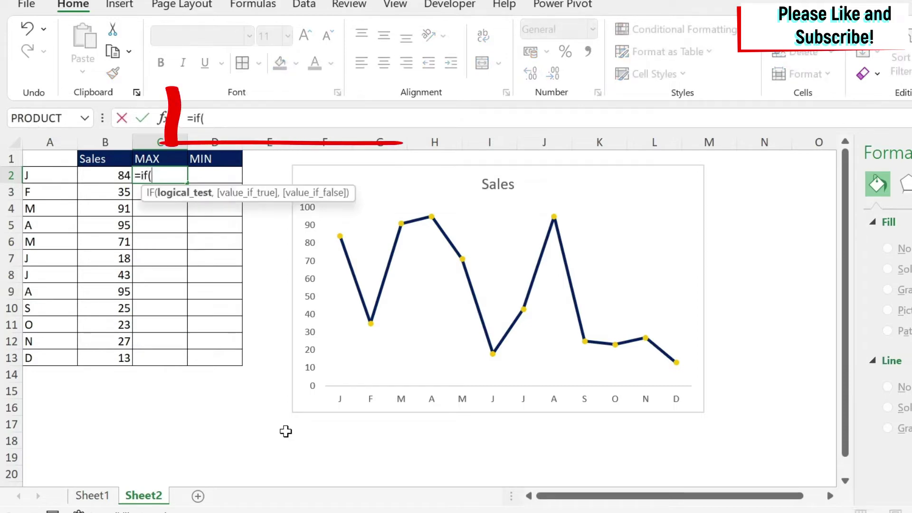
{"action": "left_click", "coordinate": [108, 171]}
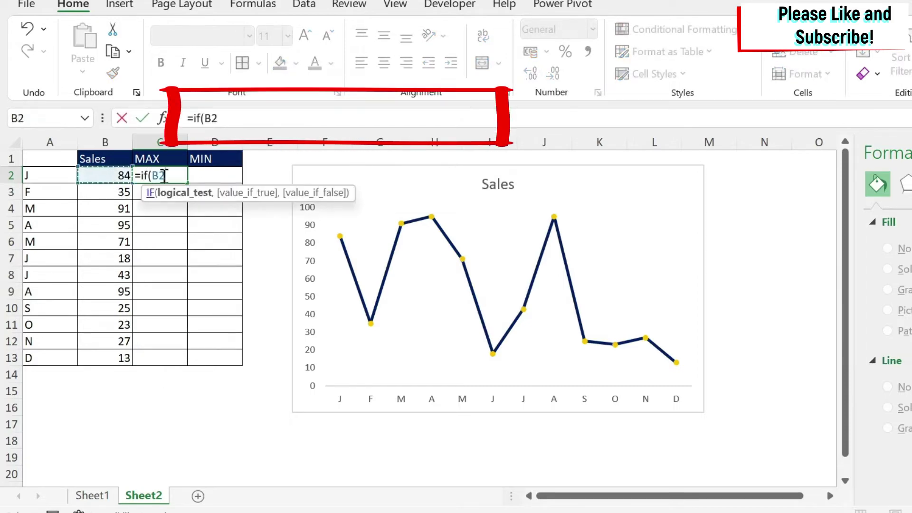
{"action": "type", "text": "="}
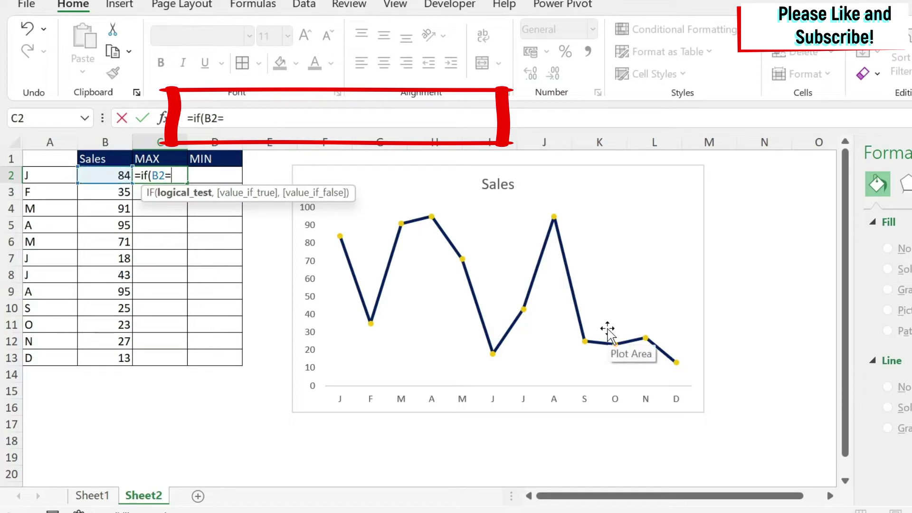
{"action": "type", "text": "max("}
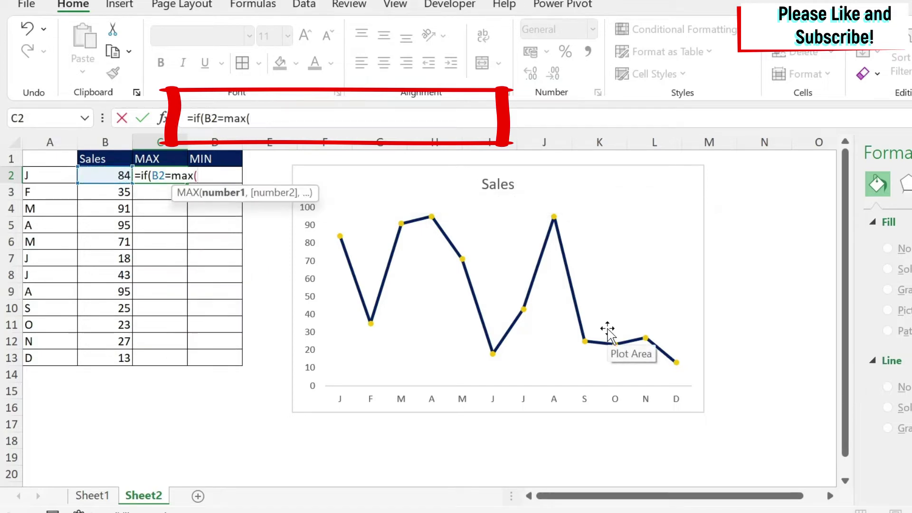
{"action": "left_click", "coordinate": [105, 174]}
{"action": "left_click_drag", "start_coordinate": [105, 175], "coordinate": [96, 360]}
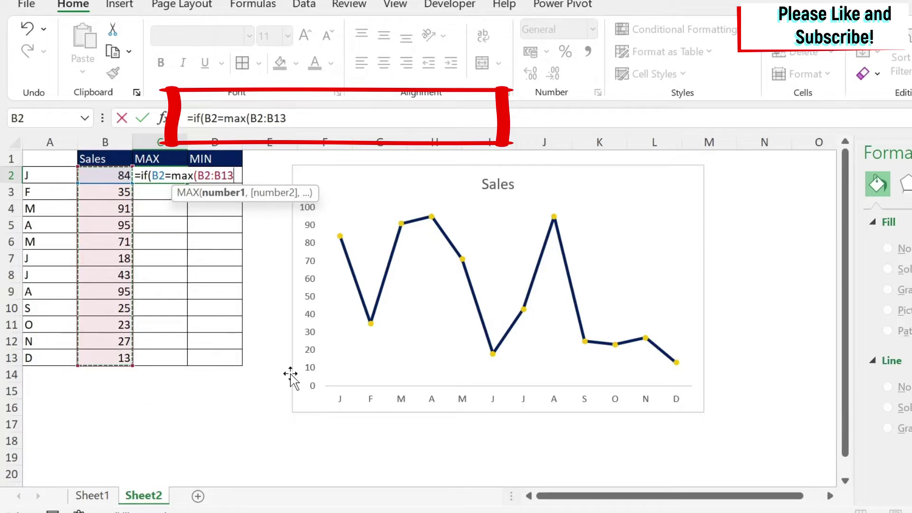
{"action": "key", "text": "F4"}
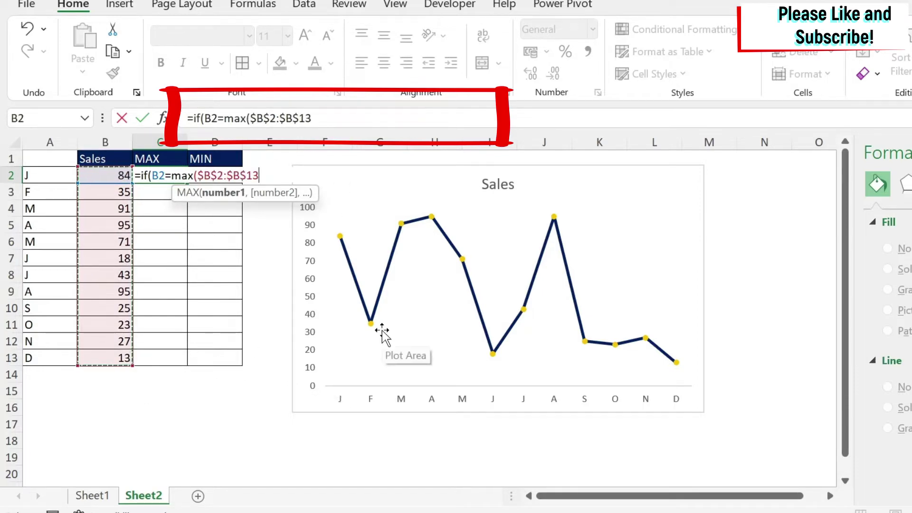
{"action": "type", "text": ")"}
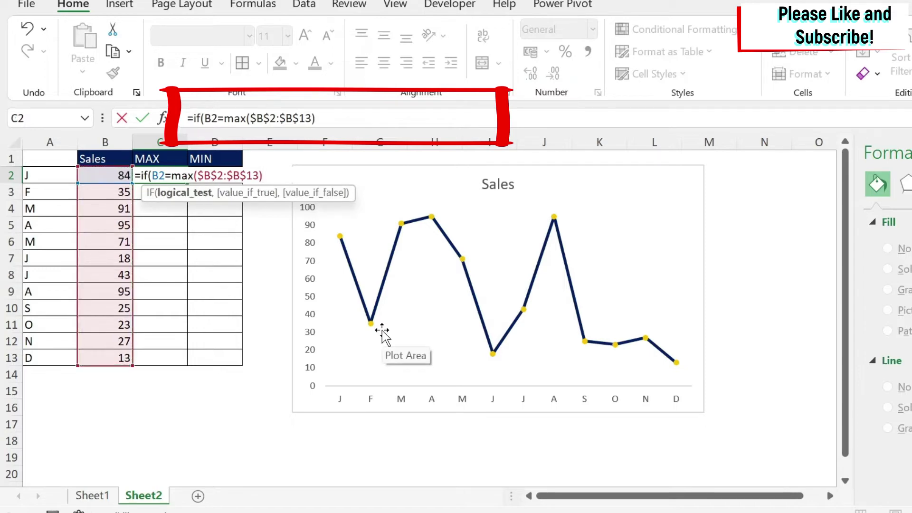
{"action": "type", "text": ","}
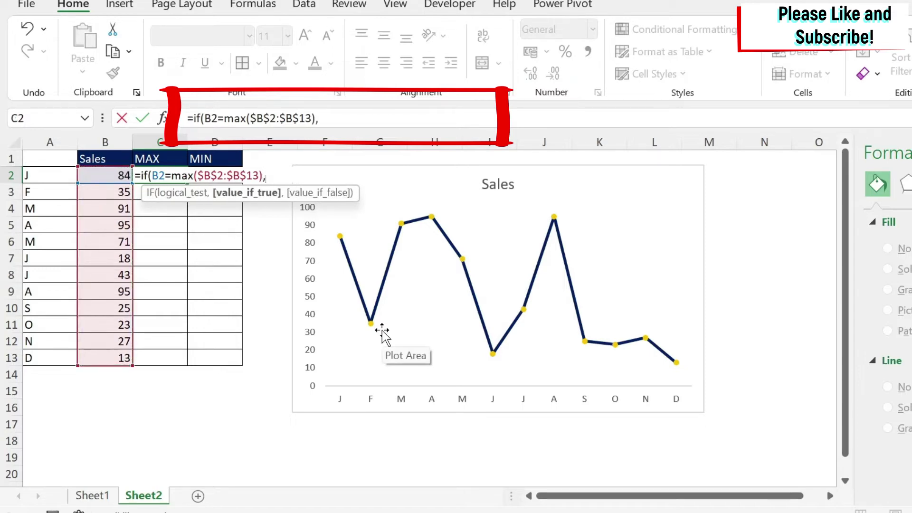
{"action": "left_click", "coordinate": [96, 176]}
{"action": "type", "text": ","}
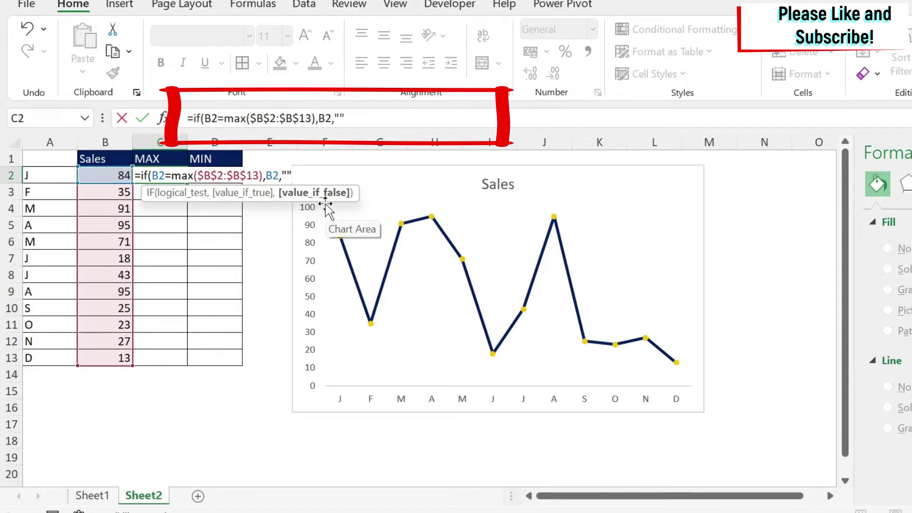
{"action": "type", "text": "\"\""}
{"action": "key", "text": "Return"}
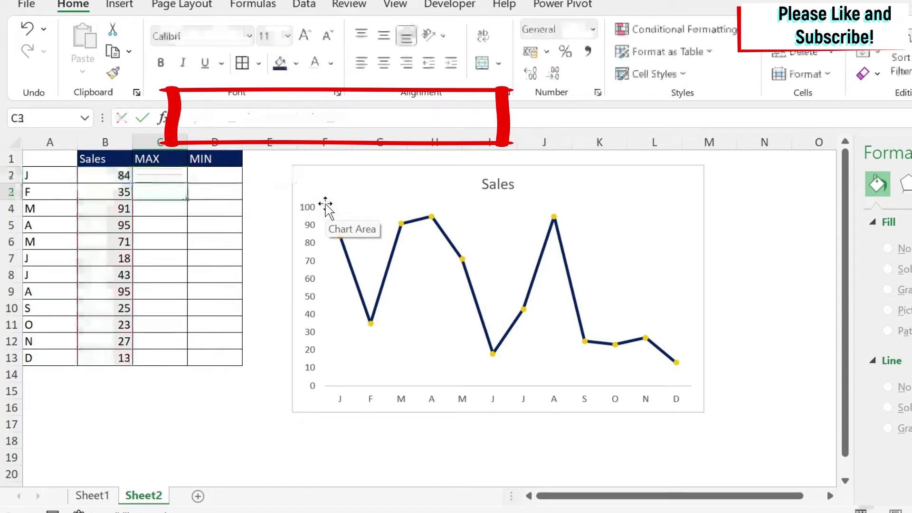
{"action": "left_click", "coordinate": [150, 175]}
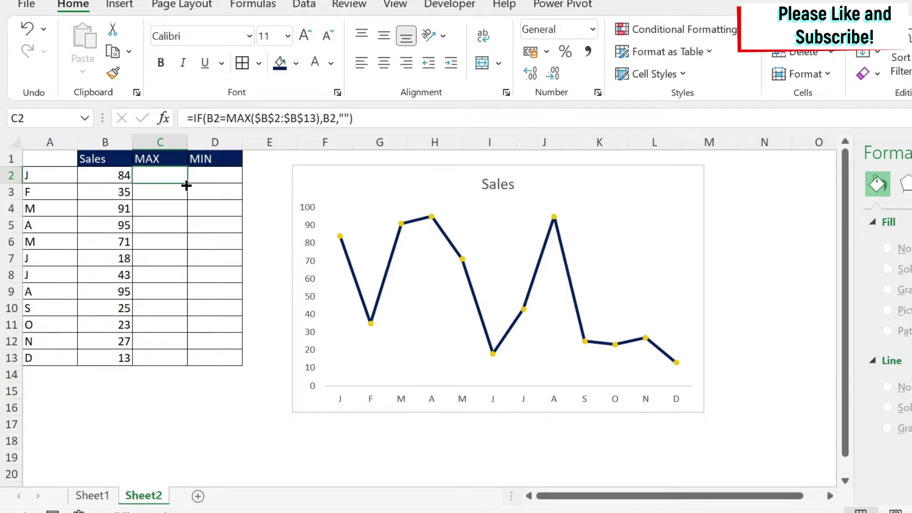
{"action": "left_click_drag", "start_coordinate": [186, 185], "coordinate": [182, 366]}
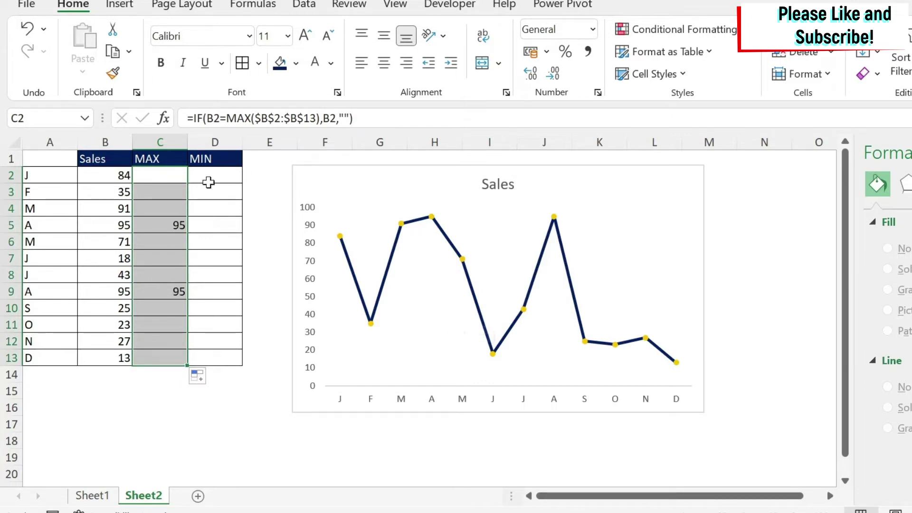
- Add a series to the chart's data source, named from MAX header C1, with values from C2:C13
{"action": "right_click", "coordinate": [495, 256]}
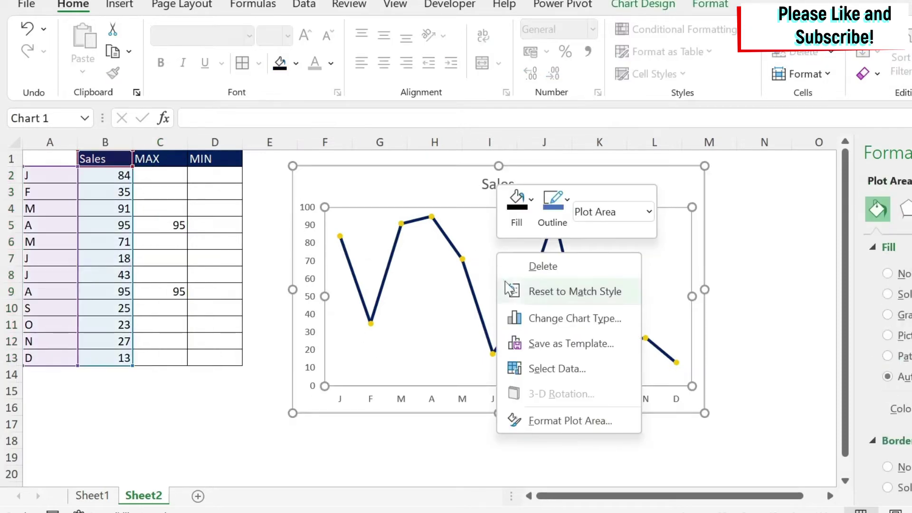
{"action": "left_click", "coordinate": [561, 370]}
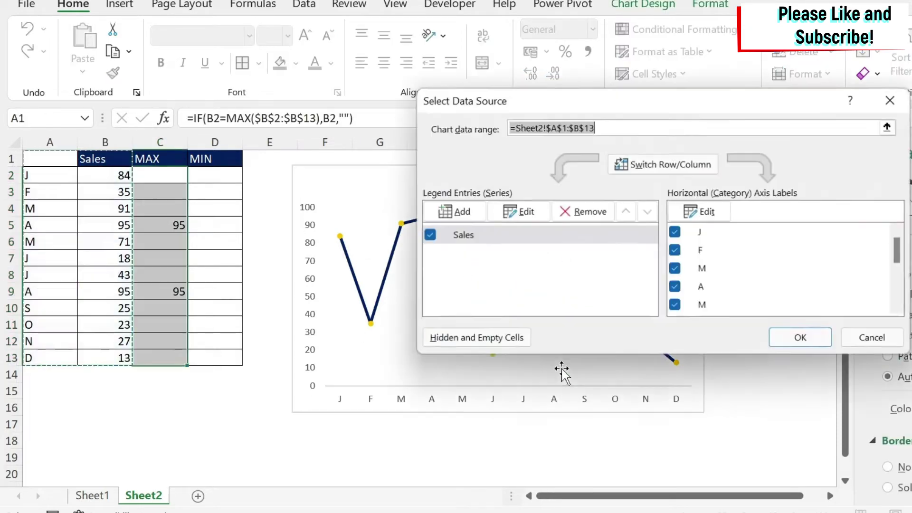
{"action": "left_click", "coordinate": [463, 212]}
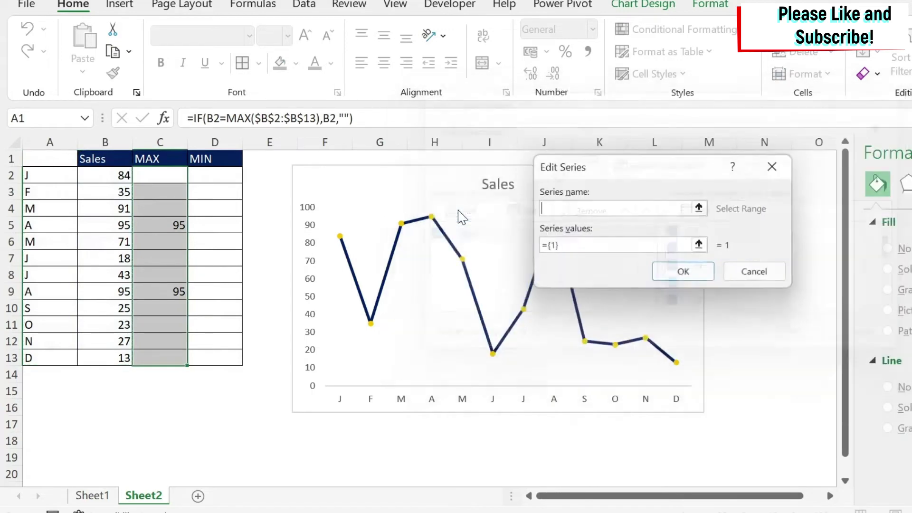
{"action": "left_click", "coordinate": [701, 208]}
{"action": "left_click", "coordinate": [150, 159]}
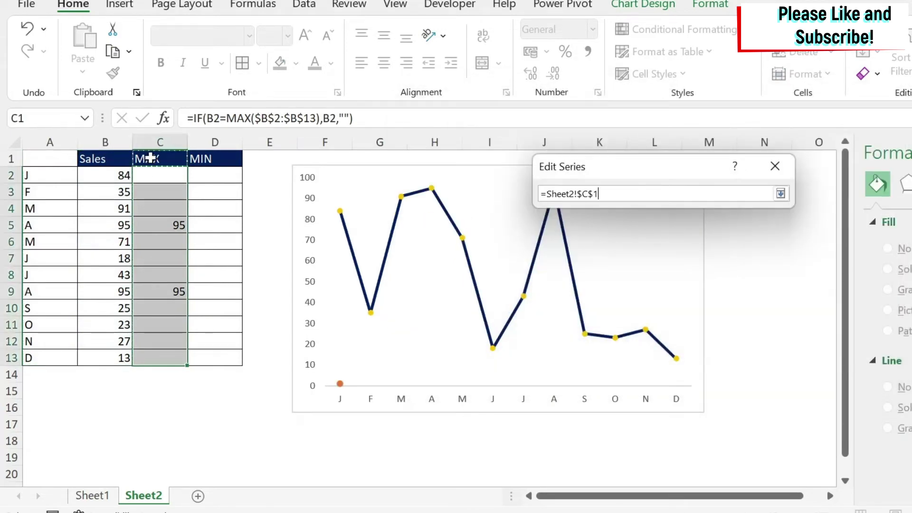
{"action": "left_click", "coordinate": [780, 193]}
{"action": "left_click", "coordinate": [700, 245]}
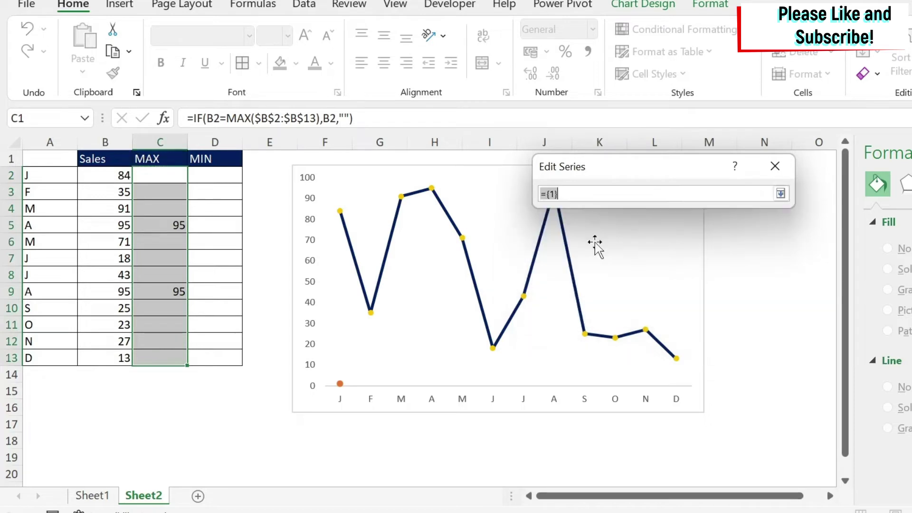
{"action": "left_click_drag", "start_coordinate": [153, 169], "coordinate": [149, 361]}
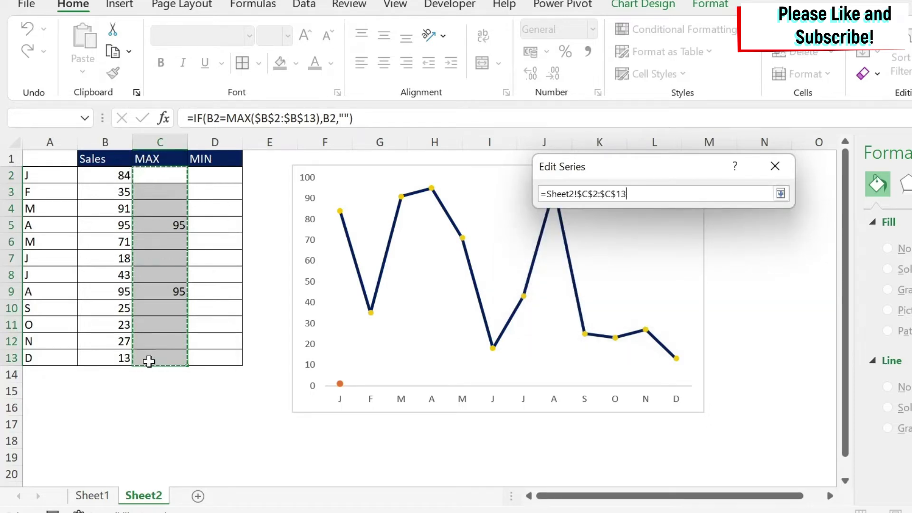
{"action": "left_click", "coordinate": [780, 193]}
{"action": "left_click", "coordinate": [684, 273]}
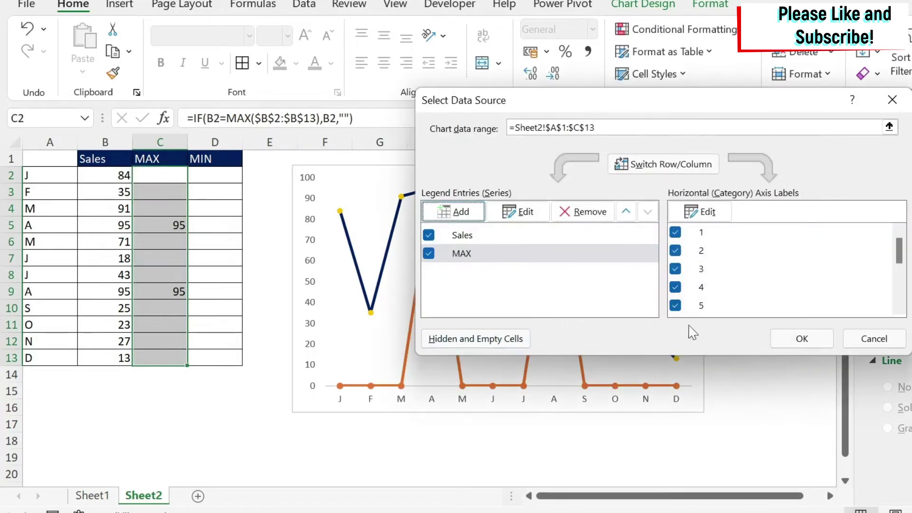
{"action": "left_click", "coordinate": [802, 338]}
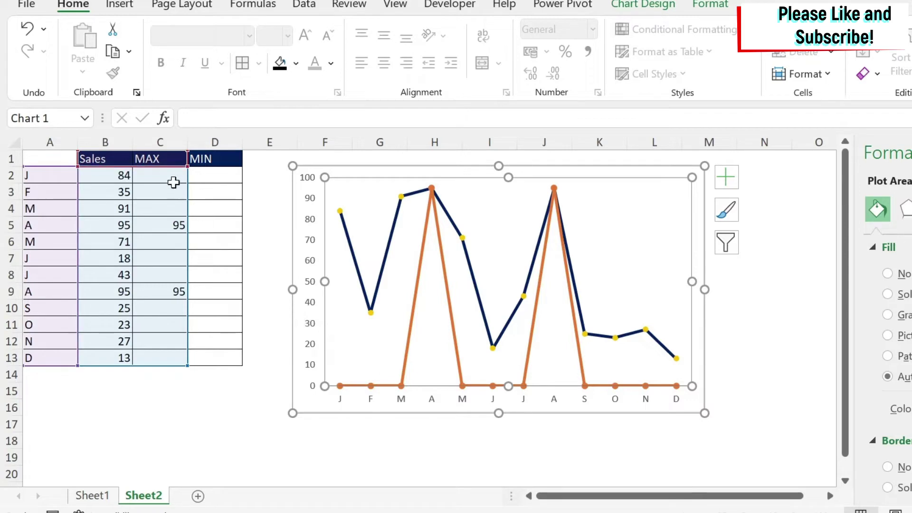
- Replace the empty-string result in C2's formula with NA() and fill the revised formula down to C13
{"action": "left_click", "coordinate": [151, 172]}
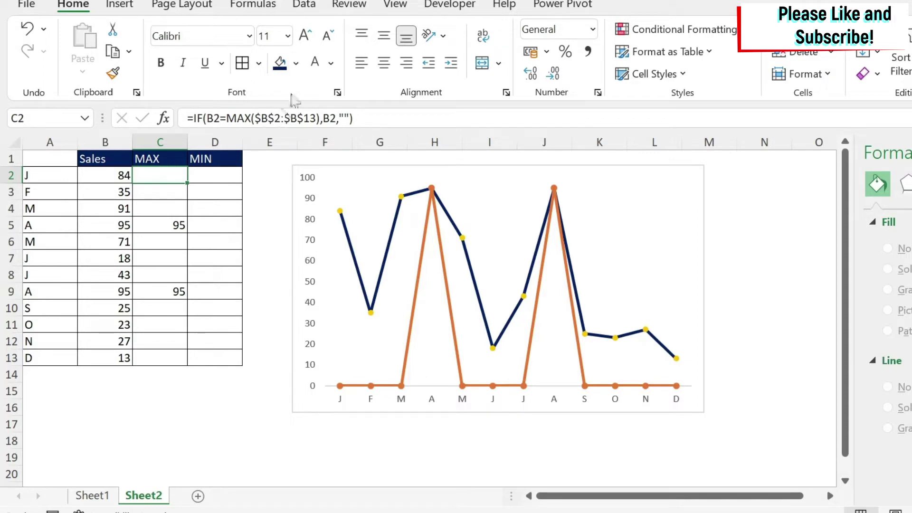
{"action": "left_click", "coordinate": [345, 118]}
{"action": "double_click", "coordinate": [344, 118]}
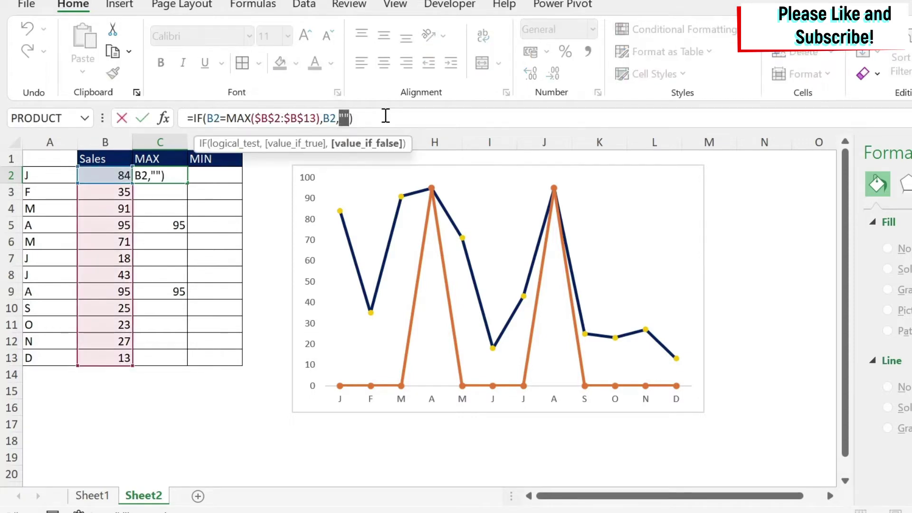
{"action": "type", "text": "NA"}
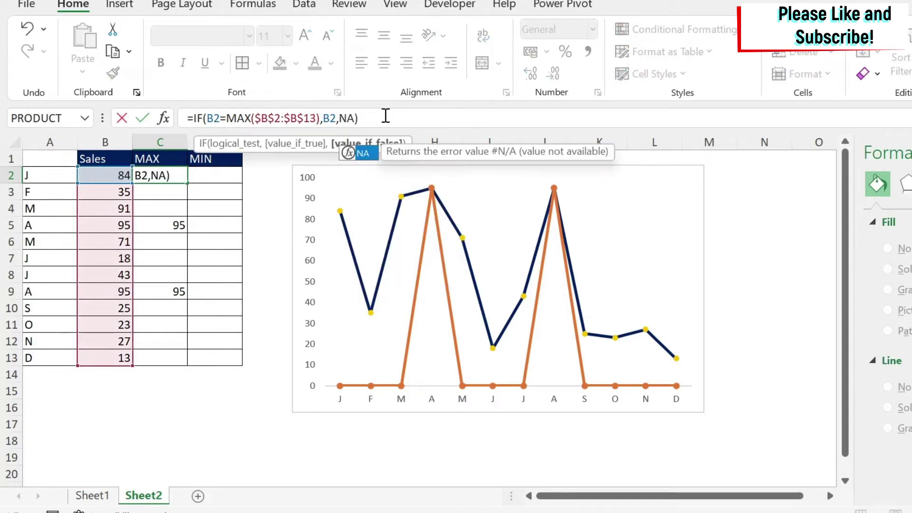
{"action": "key", "text": "Tab"}
{"action": "type", "text": ")"}
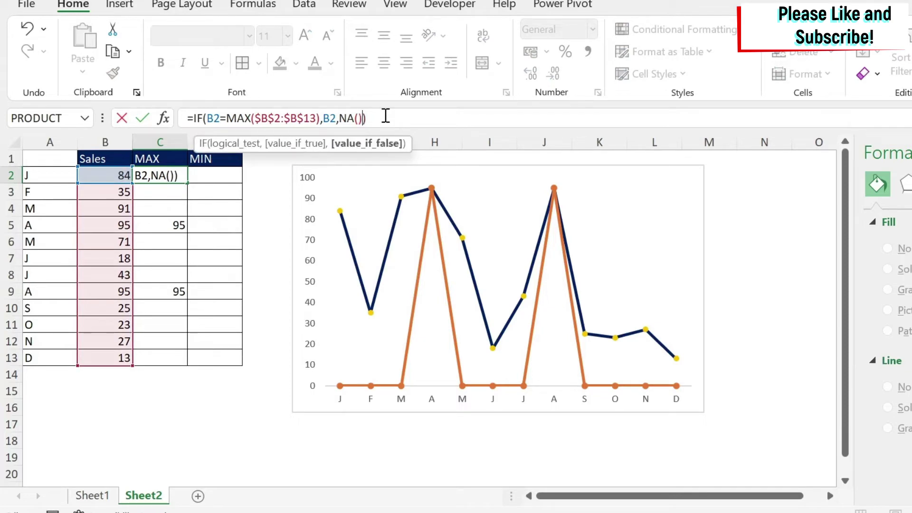
{"action": "key", "text": "Return"}
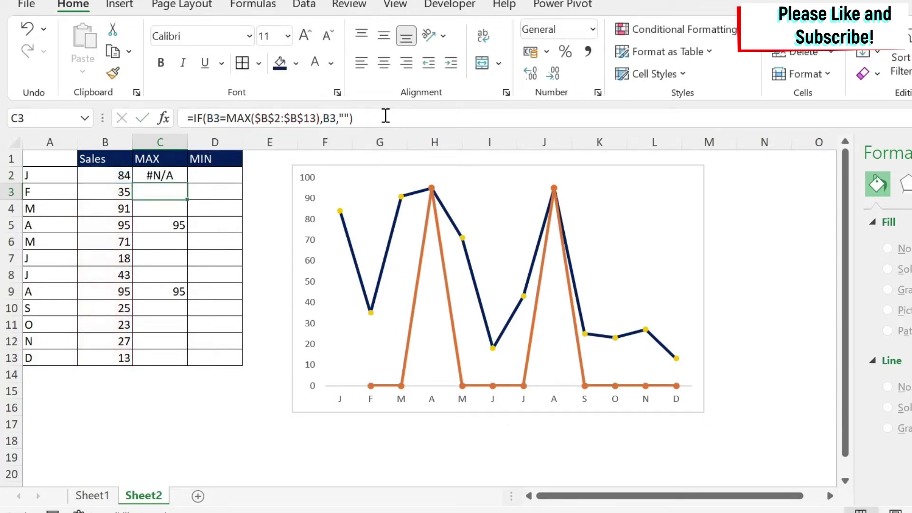
{"action": "left_click", "coordinate": [157, 179]}
{"action": "left_click_drag", "start_coordinate": [190, 183], "coordinate": [178, 363]}
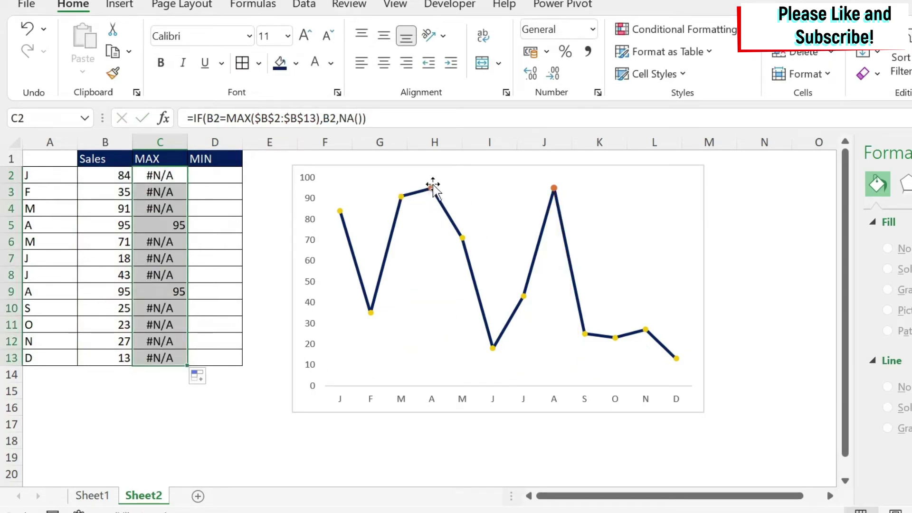
{"action": "mouse_move", "coordinate": [433, 193]}
- Copy C2's formula text into D2, change MAX to MIN, and fill =IF(B2=MIN($B$2:$B$13),B2,NA()) down to D13
{"action": "left_click", "coordinate": [160, 176]}
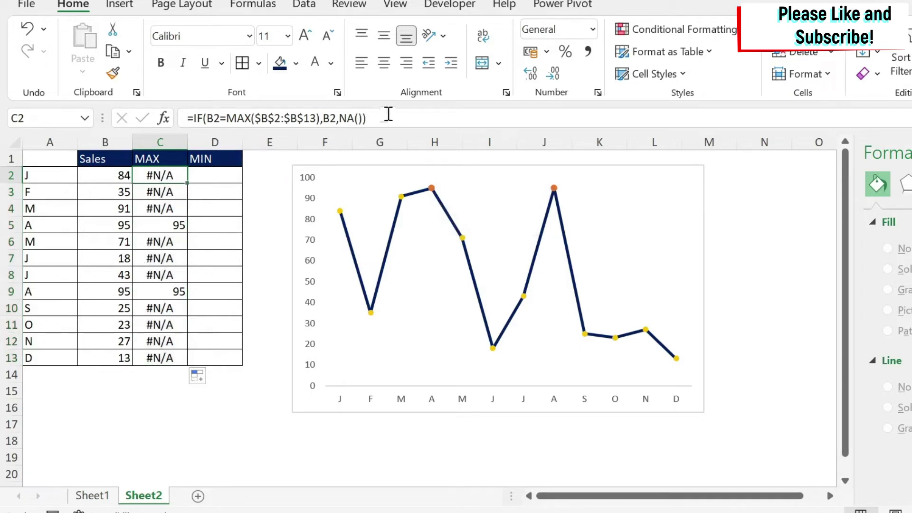
{"action": "left_click_drag", "start_coordinate": [388, 114], "coordinate": [151, 121]}
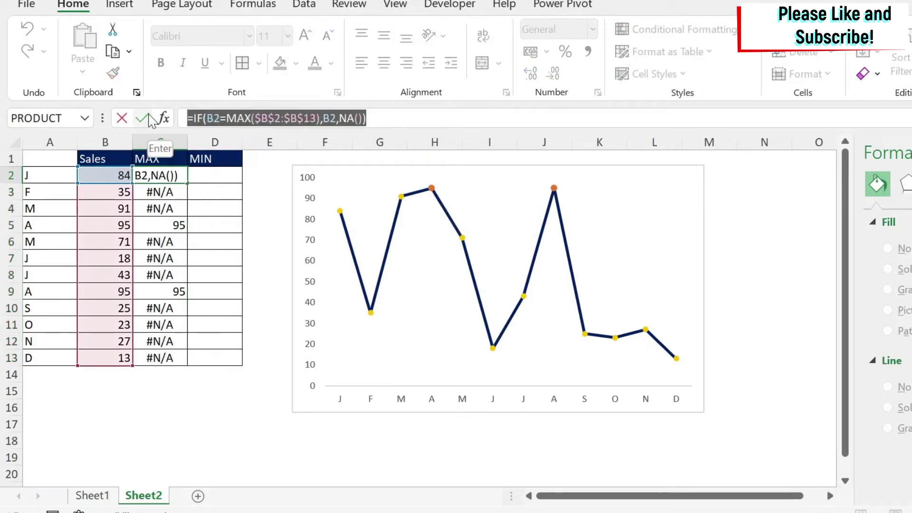
{"action": "key", "text": "ctrl+c"}
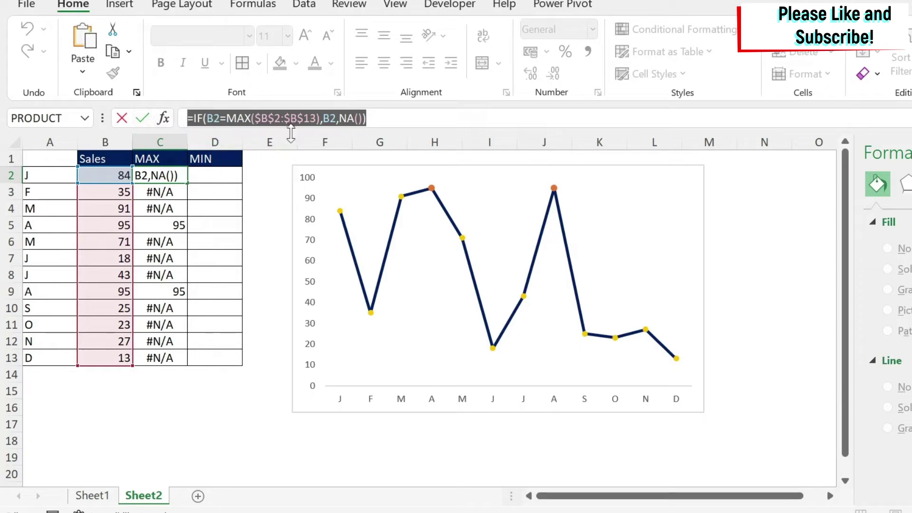
{"action": "key", "text": "Escape"}
{"action": "left_click", "coordinate": [212, 172]}
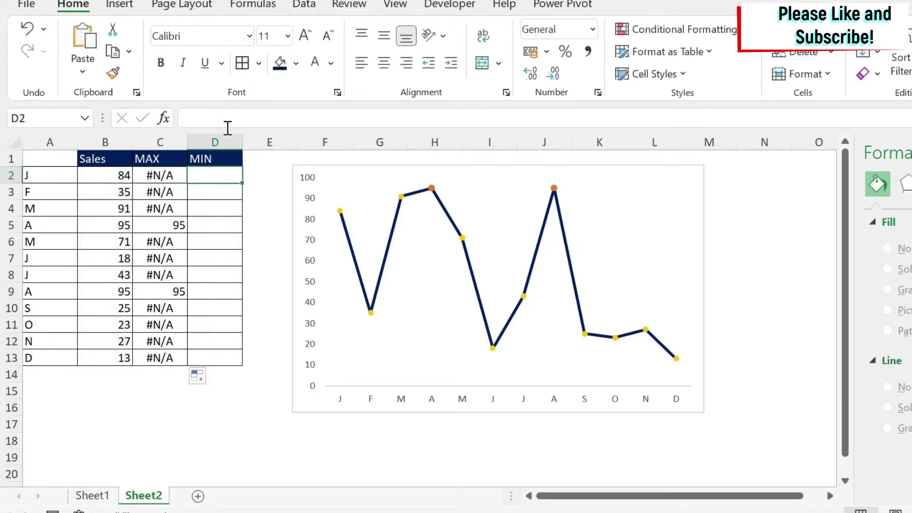
{"action": "key", "text": "ctrl+v"}
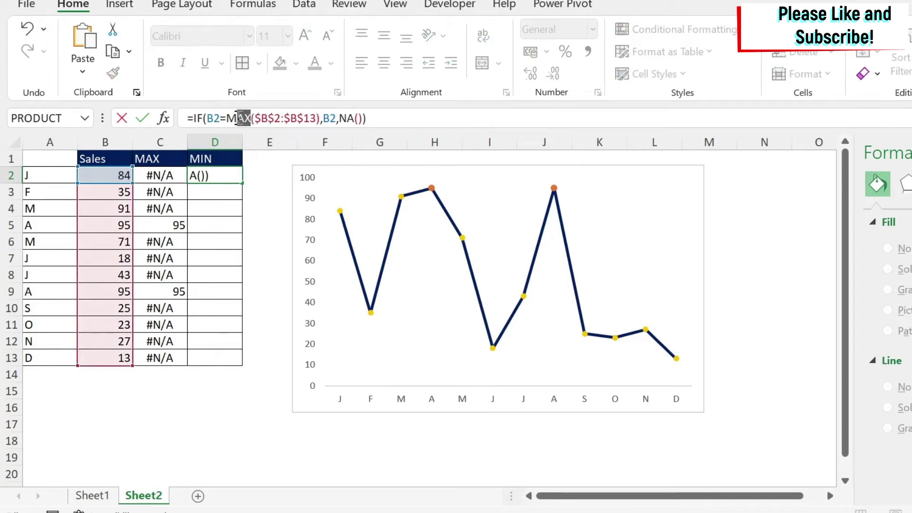
{"action": "type", "text": "IN"}
{"action": "key", "text": "Return"}
{"action": "key", "text": "Up"}
{"action": "left_click_drag", "start_coordinate": [241, 185], "coordinate": [247, 360]}
- Add a series to the chart's data source, named from MIN header D1, with values from D2:D13
{"action": "right_click", "coordinate": [434, 288]}
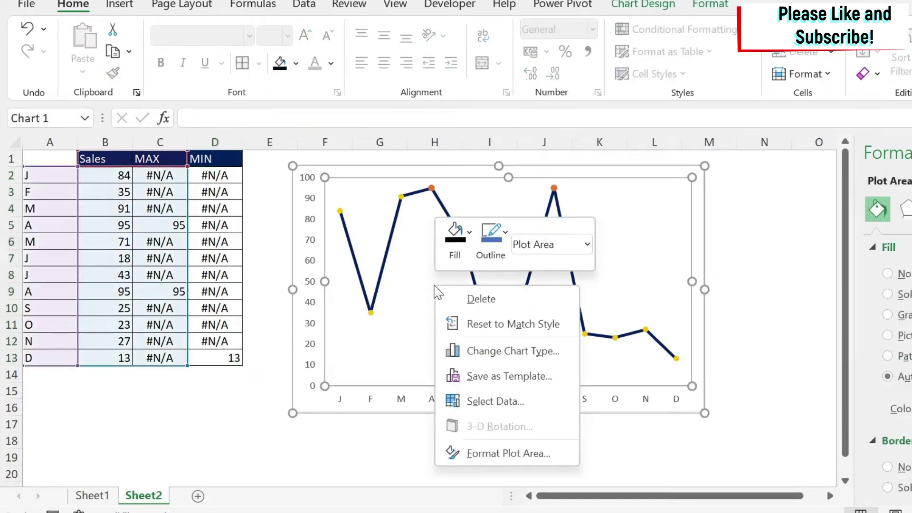
{"action": "left_click", "coordinate": [494, 402]}
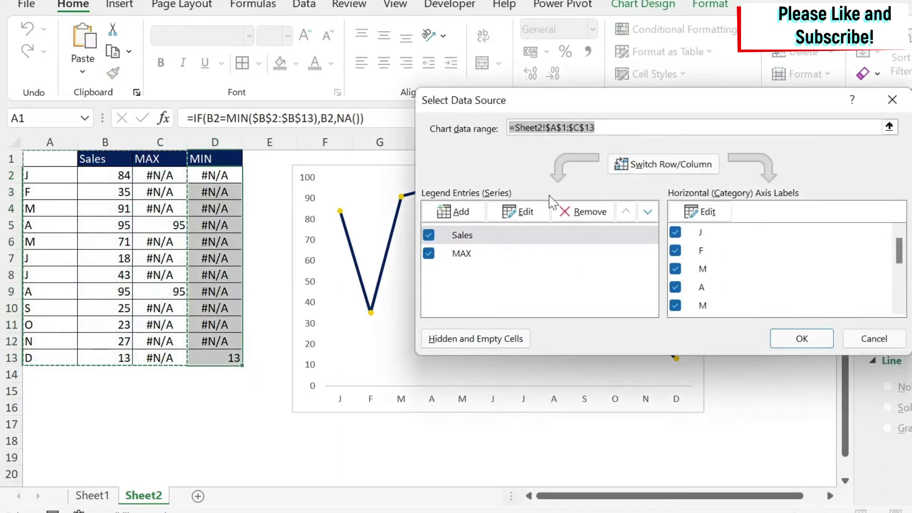
{"action": "left_click", "coordinate": [449, 210]}
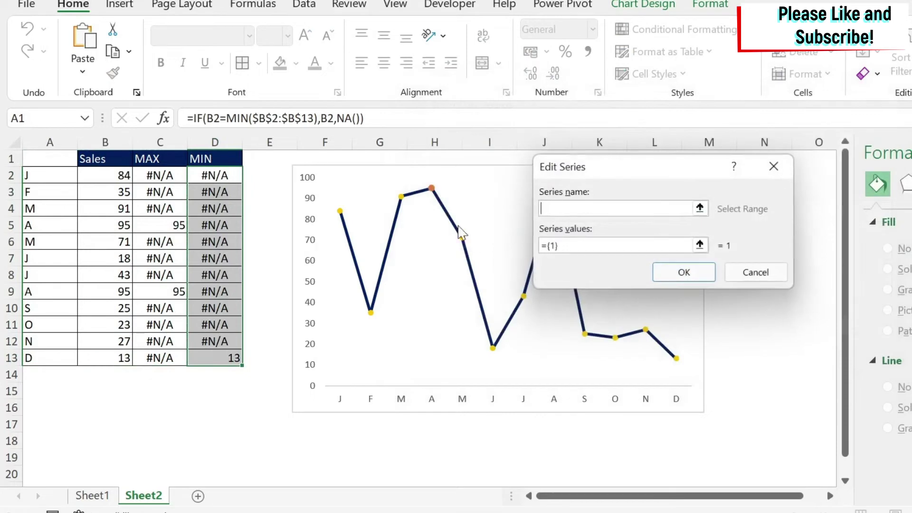
{"action": "left_click", "coordinate": [700, 207]}
{"action": "left_click", "coordinate": [217, 159]}
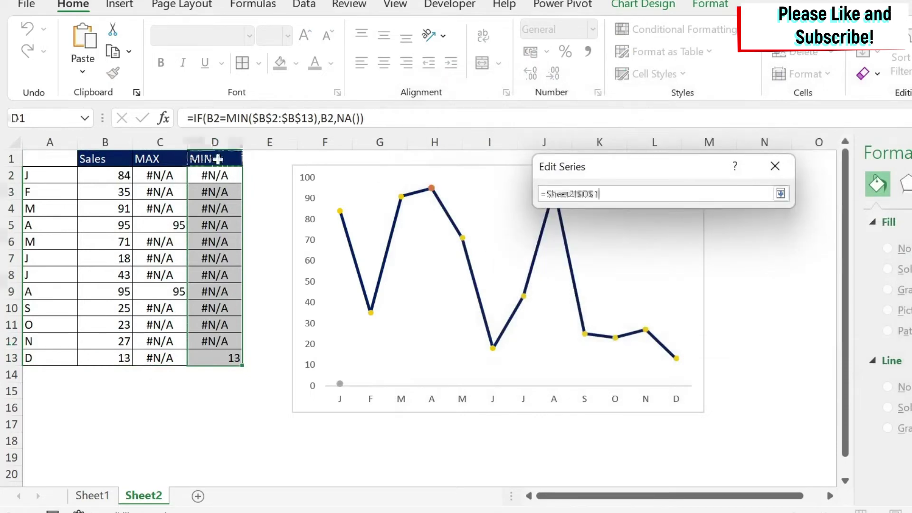
{"action": "left_click", "coordinate": [780, 193]}
{"action": "left_click", "coordinate": [699, 245]}
{"action": "left_click_drag", "start_coordinate": [214, 172], "coordinate": [232, 357]}
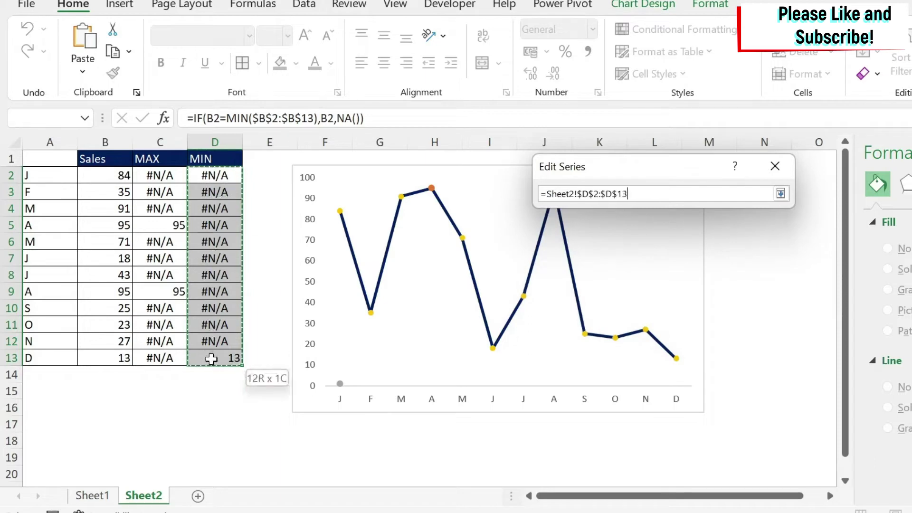
{"action": "left_click", "coordinate": [781, 193]}
{"action": "left_click", "coordinate": [689, 273]}
{"action": "left_click", "coordinate": [808, 335]}
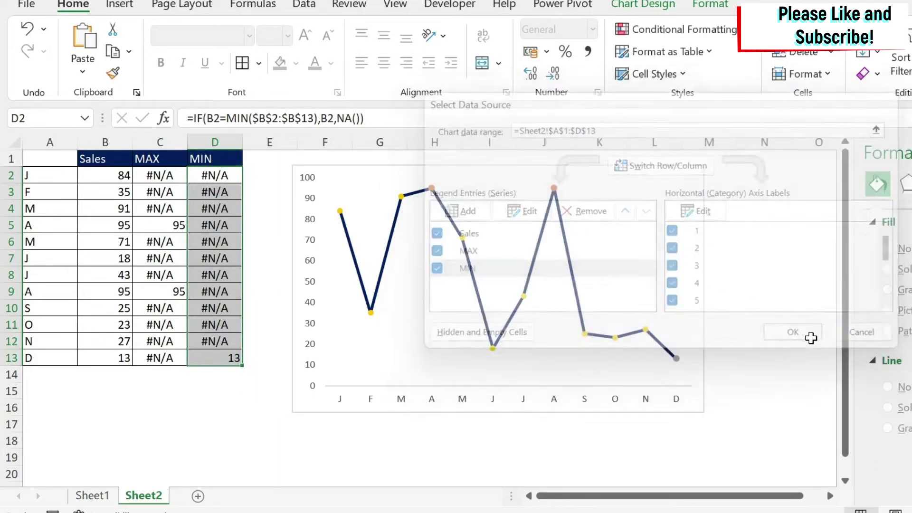
{"action": "left_click", "coordinate": [789, 279]}
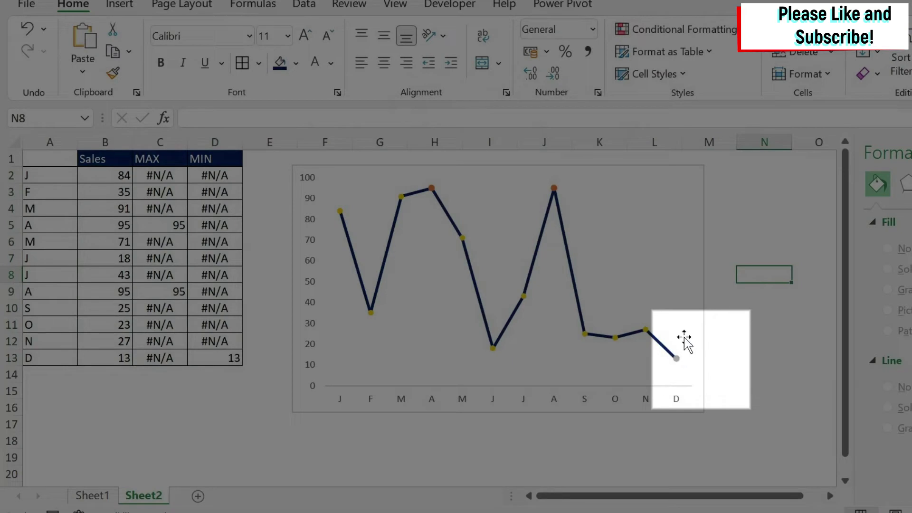
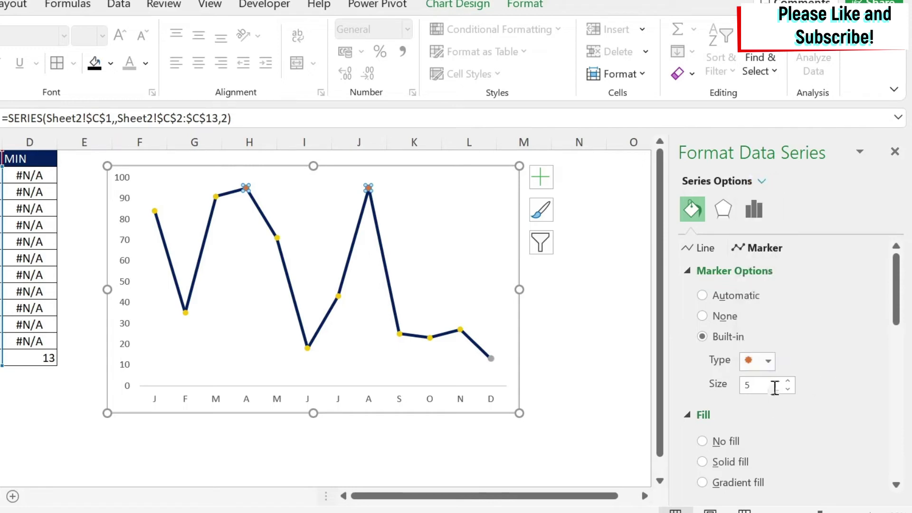
- Enlarge the MAX series' built-in markers to size 17 and remove their fill
{"action": "left_click", "coordinate": [788, 381]}
{"action": "left_click", "coordinate": [788, 381]}
{"action": "left_click", "coordinate": [788, 382]}
{"action": "left_click", "coordinate": [788, 382]}
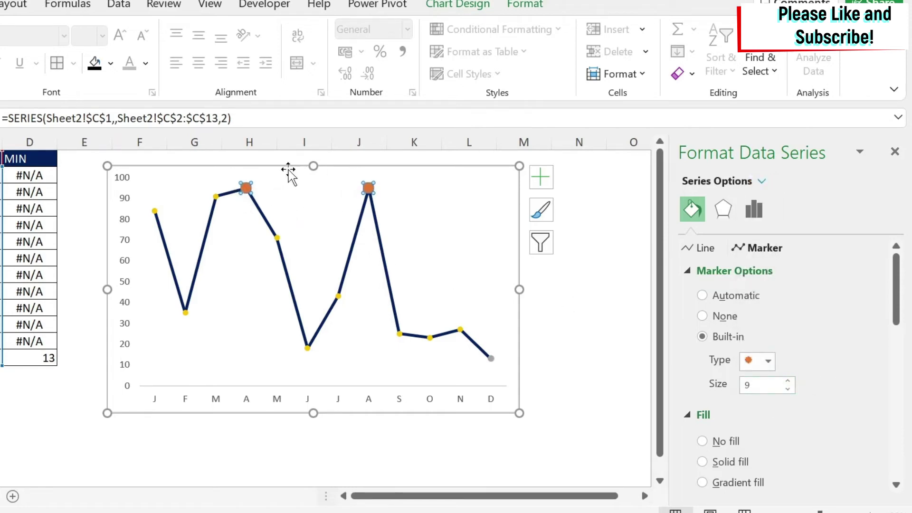
{"action": "left_click", "coordinate": [787, 381]}
{"action": "left_click", "coordinate": [787, 381]}
{"action": "left_click", "coordinate": [786, 381]}
{"action": "left_click", "coordinate": [787, 382]}
{"action": "left_click", "coordinate": [787, 381]}
{"action": "left_click", "coordinate": [786, 382]}
{"action": "left_click", "coordinate": [787, 381]}
{"action": "left_click", "coordinate": [787, 381]}
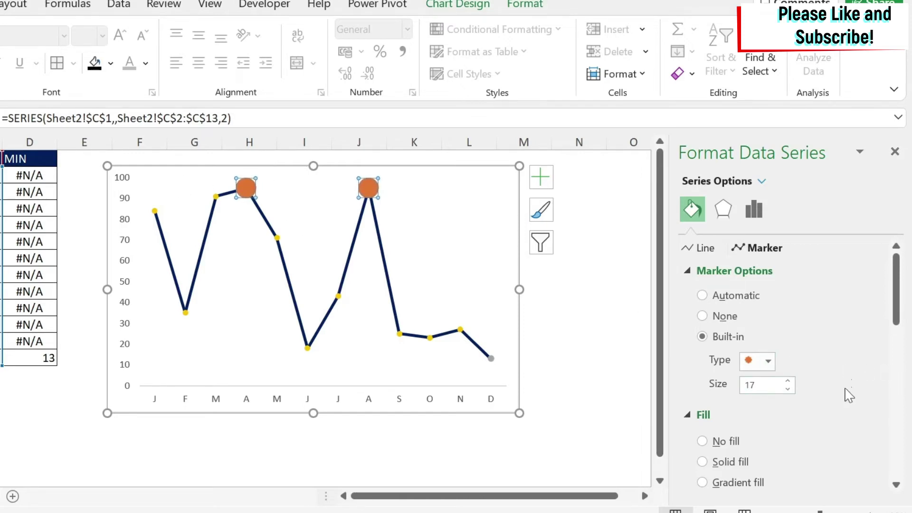
{"action": "scroll", "coordinate": [848, 394], "scroll_direction": "down", "scroll_amount": 3}
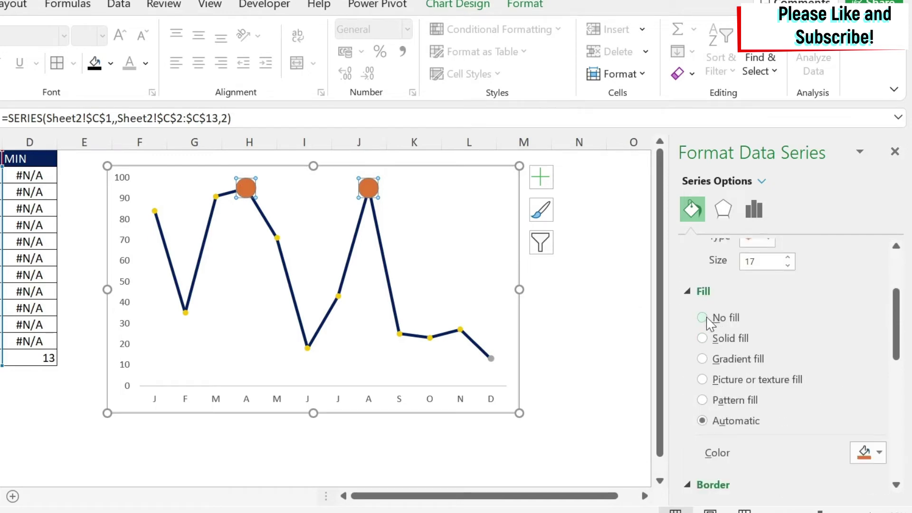
{"action": "left_click", "coordinate": [703, 319]}
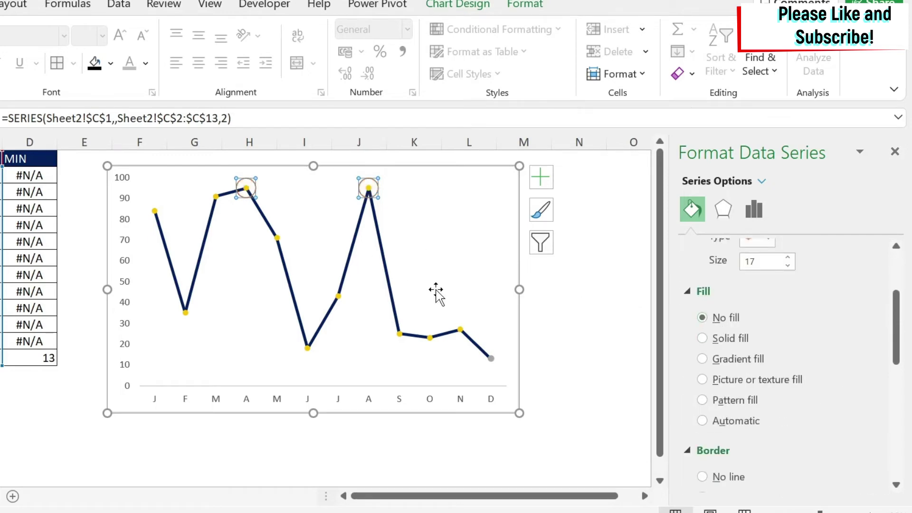
- Give the MAX series' markers a solid green border 3.75 pt wide
{"action": "scroll", "coordinate": [881, 439], "scroll_direction": "down", "scroll_amount": 4}
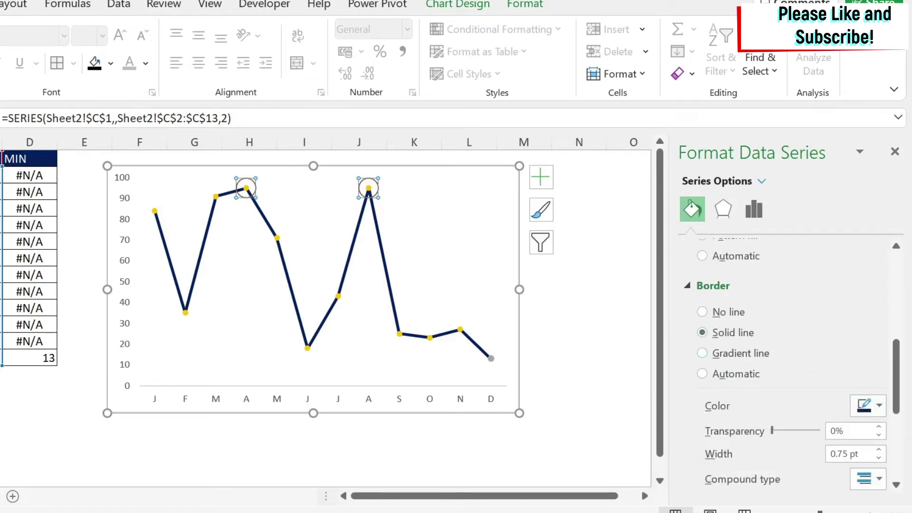
{"action": "left_click", "coordinate": [878, 407]}
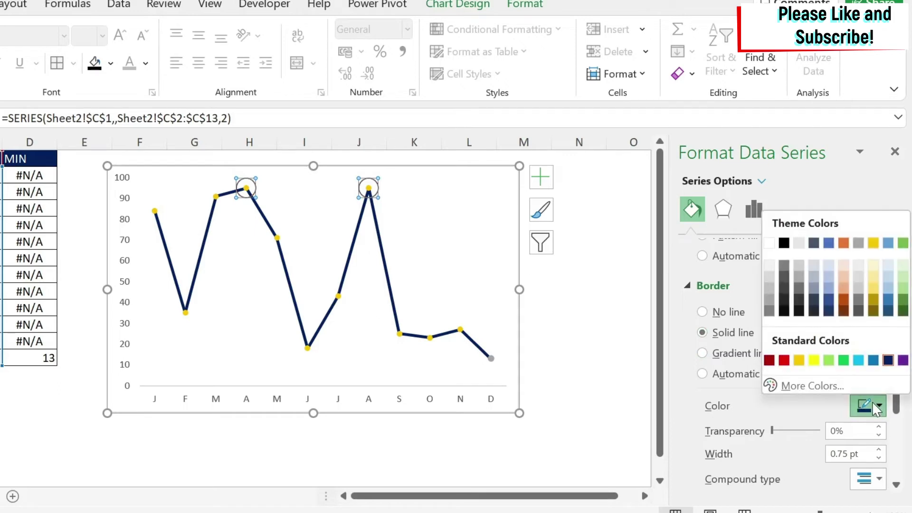
{"action": "left_click", "coordinate": [844, 360]}
{"action": "scroll", "coordinate": [845, 413], "scroll_direction": "down", "scroll_amount": 2}
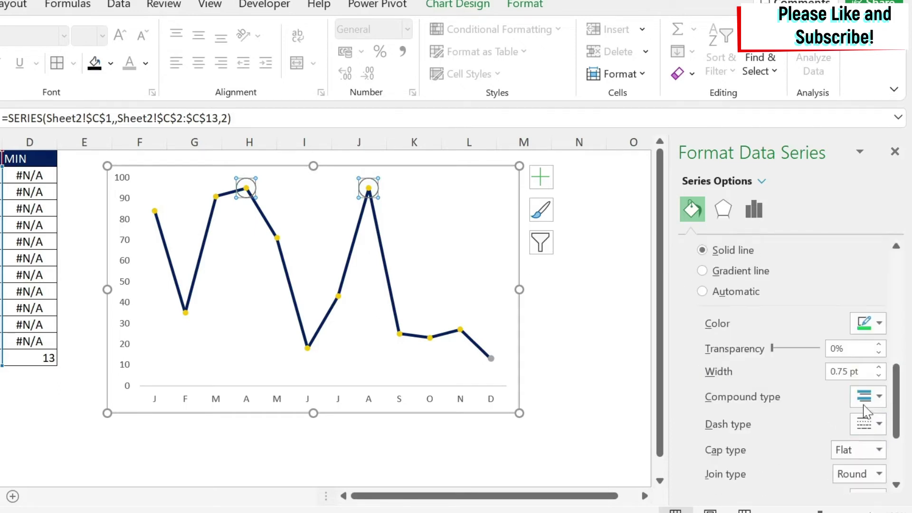
{"action": "left_click", "coordinate": [878, 368]}
{"action": "left_click", "coordinate": [879, 369]}
{"action": "left_click", "coordinate": [879, 368]}
{"action": "left_click", "coordinate": [879, 369]}
{"action": "left_click", "coordinate": [878, 369]}
{"action": "left_click", "coordinate": [878, 368]}
{"action": "left_click", "coordinate": [878, 368]}
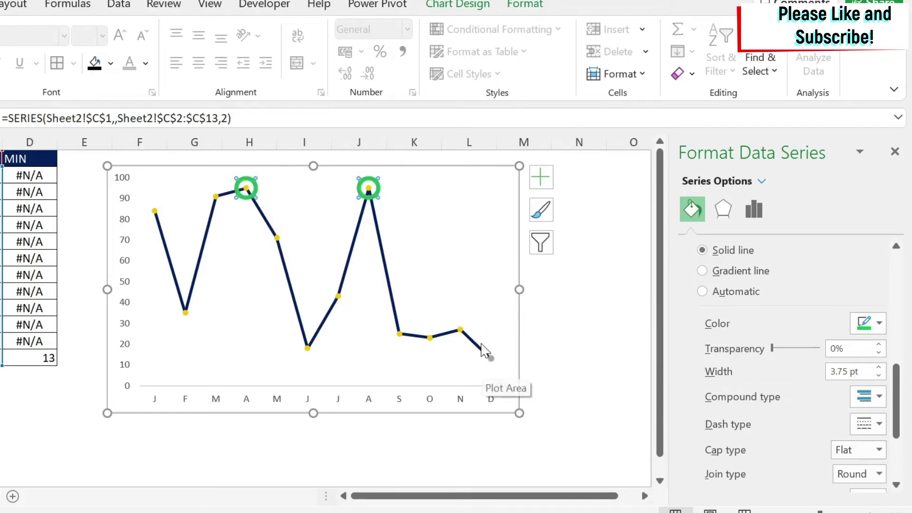
- Set the MIN series' marker to a built-in circle of size 17 with no fill
{"action": "mouse_move", "coordinate": [492, 357]}
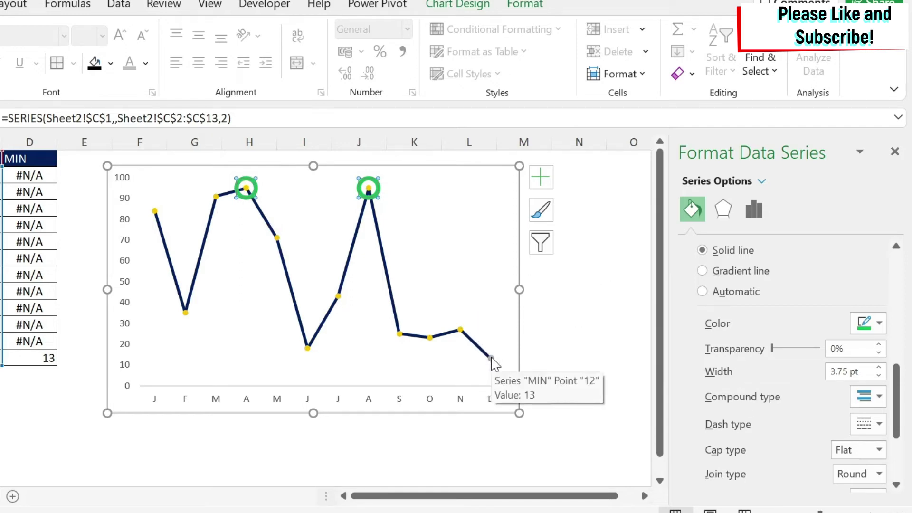
{"action": "left_click", "coordinate": [492, 358]}
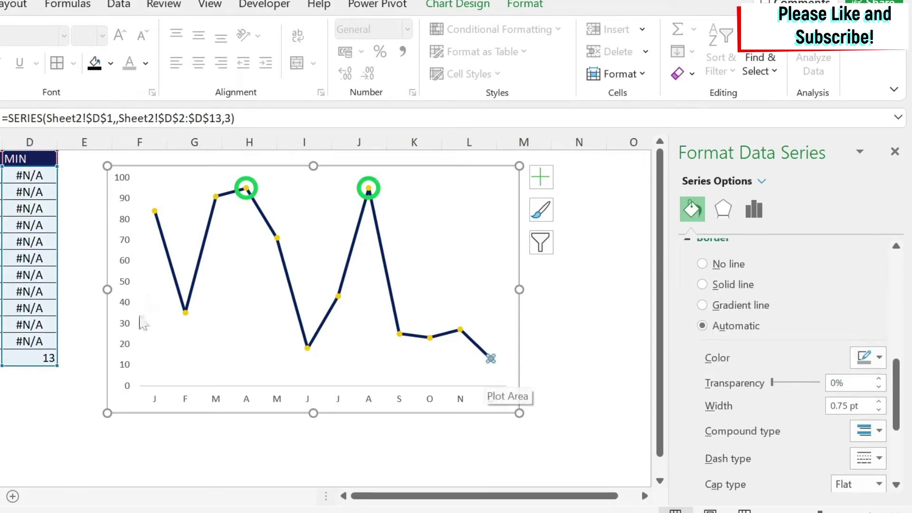
{"action": "left_click", "coordinate": [760, 183]}
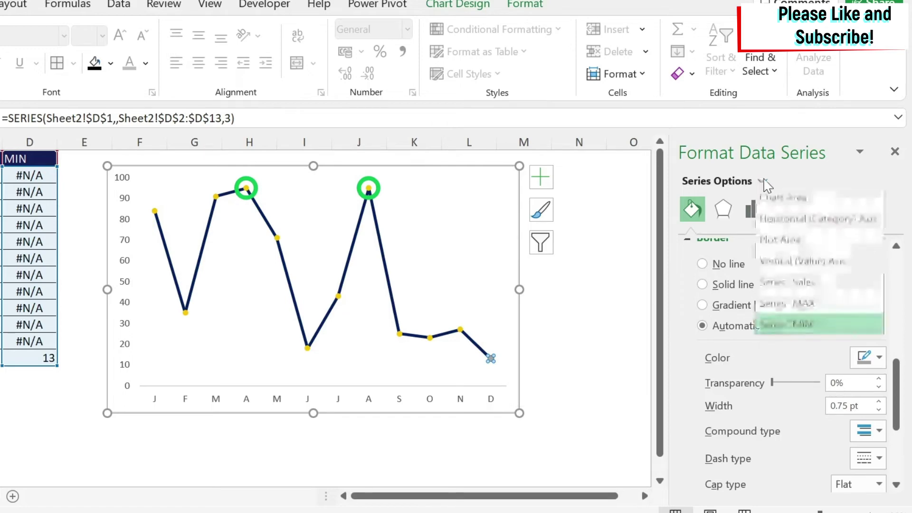
{"action": "left_click", "coordinate": [792, 329]}
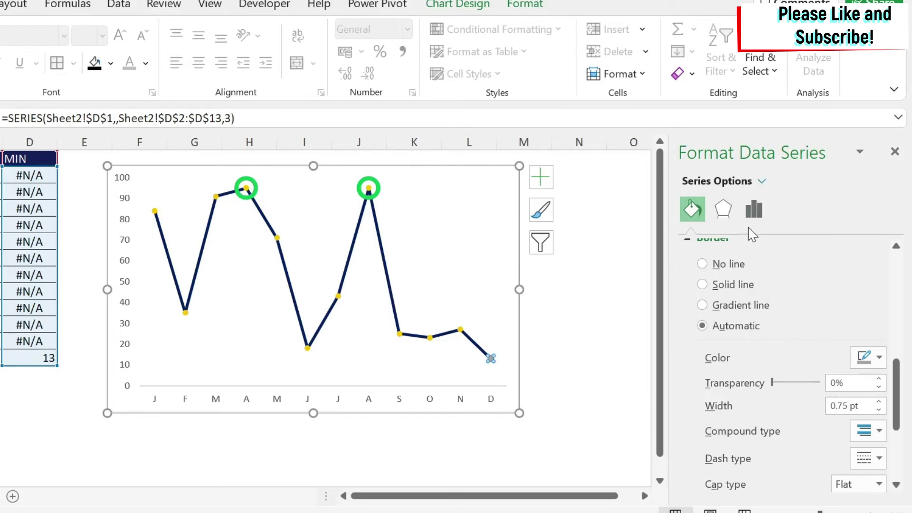
{"action": "scroll", "coordinate": [767, 299], "scroll_direction": "up", "scroll_amount": 8}
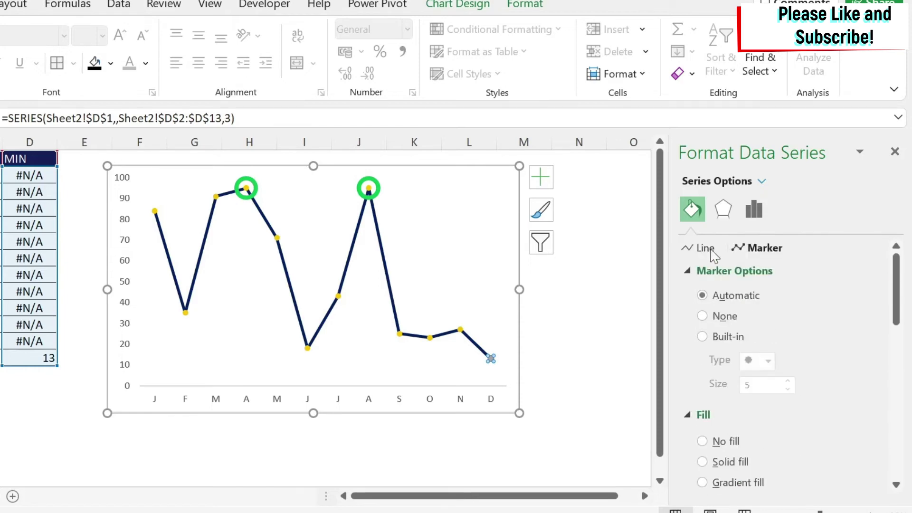
{"action": "left_click", "coordinate": [712, 337]}
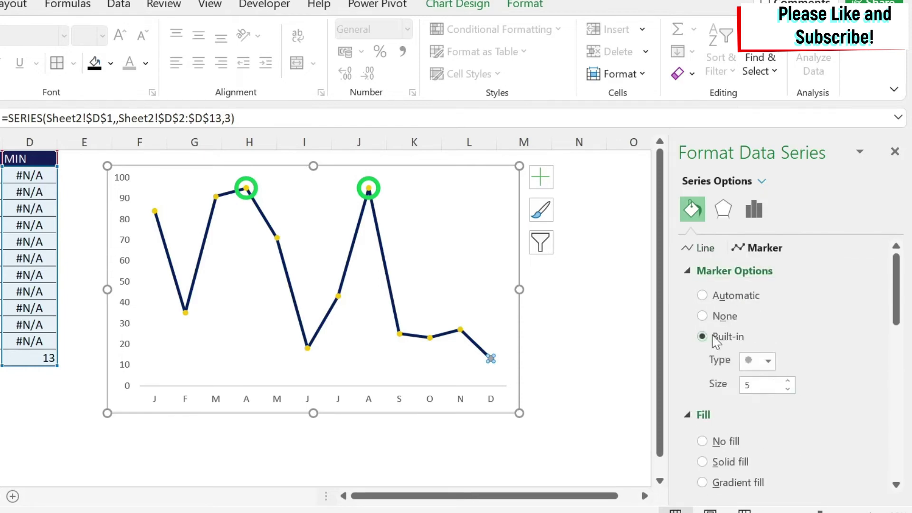
{"action": "left_click", "coordinate": [787, 382]}
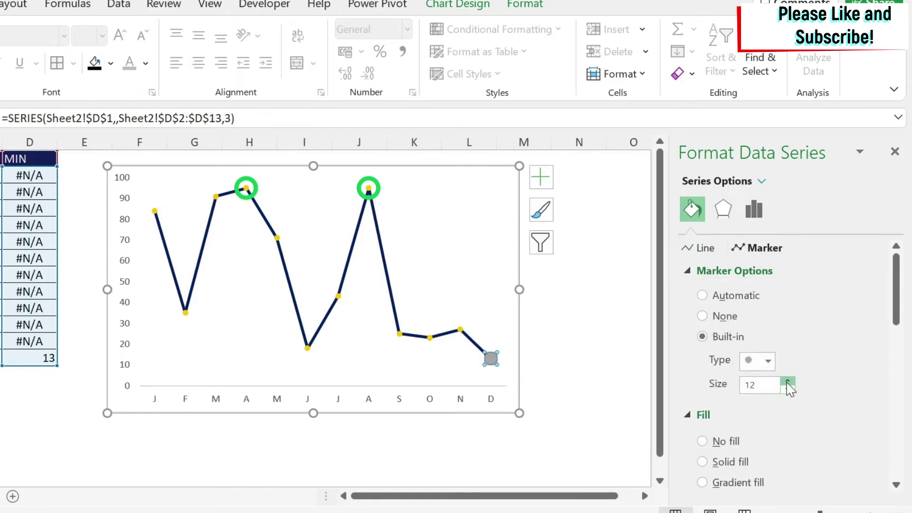
{"action": "left_click", "coordinate": [787, 382]}
{"action": "left_click", "coordinate": [788, 382]}
{"action": "left_click", "coordinate": [787, 382]}
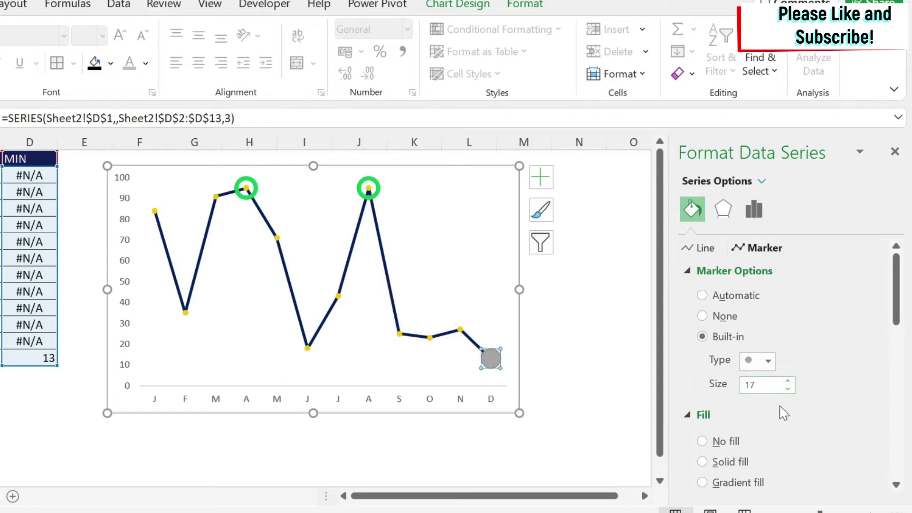
{"action": "scroll", "coordinate": [778, 411], "scroll_direction": "down", "scroll_amount": 2}
{"action": "left_click", "coordinate": [718, 360]}
- Give the MIN series' marker a solid red border 3.75 pt wide, and deselect the chart
{"action": "scroll", "coordinate": [783, 378], "scroll_direction": "down", "scroll_amount": 5}
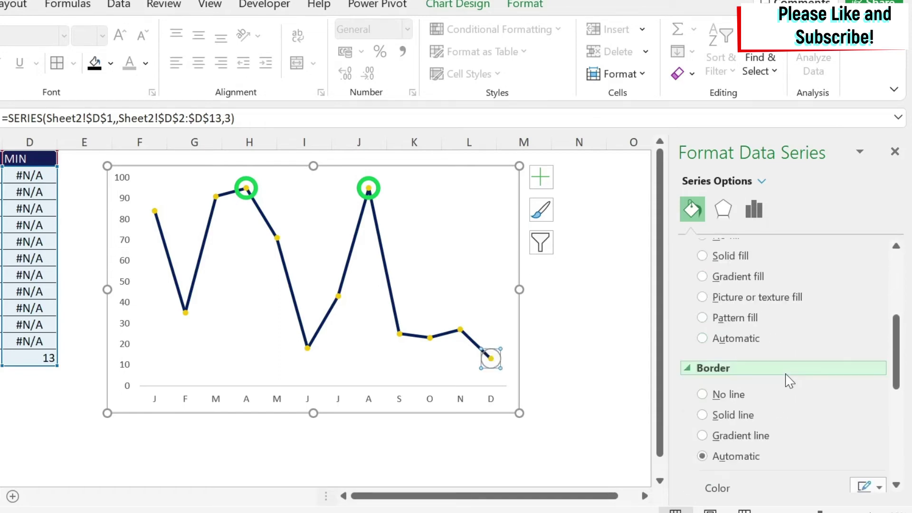
{"action": "left_click", "coordinate": [702, 332]}
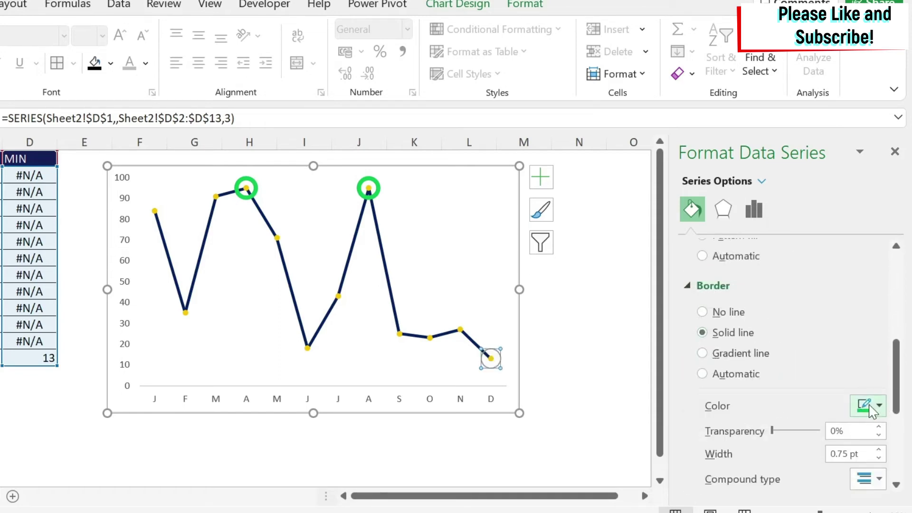
{"action": "scroll", "coordinate": [874, 394], "scroll_direction": "down", "scroll_amount": 1}
{"action": "left_click", "coordinate": [870, 366]}
{"action": "left_click", "coordinate": [784, 319]}
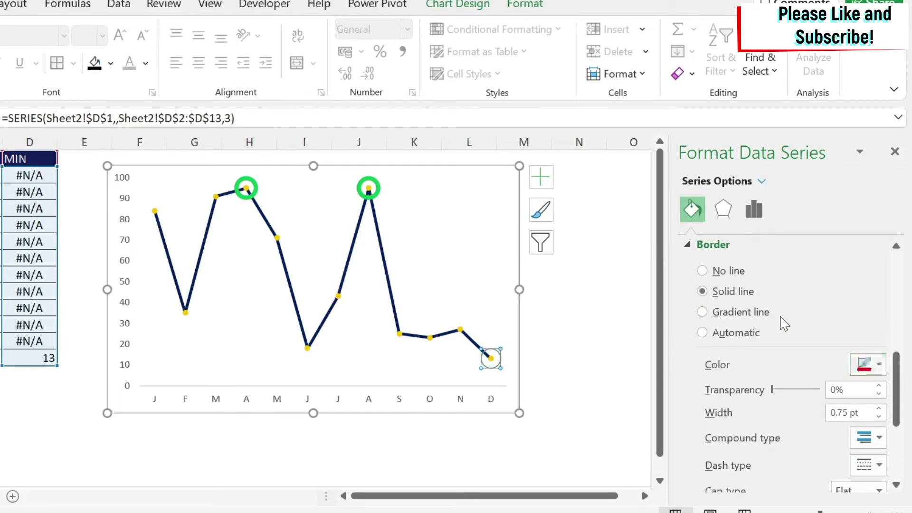
{"action": "left_click", "coordinate": [879, 409]}
{"action": "left_click", "coordinate": [879, 409]}
{"action": "triple_click", "coordinate": [878, 409]}
{"action": "double_click", "coordinate": [878, 409]}
{"action": "double_click", "coordinate": [878, 409]}
{"action": "double_click", "coordinate": [879, 410]}
{"action": "left_click", "coordinate": [878, 409]}
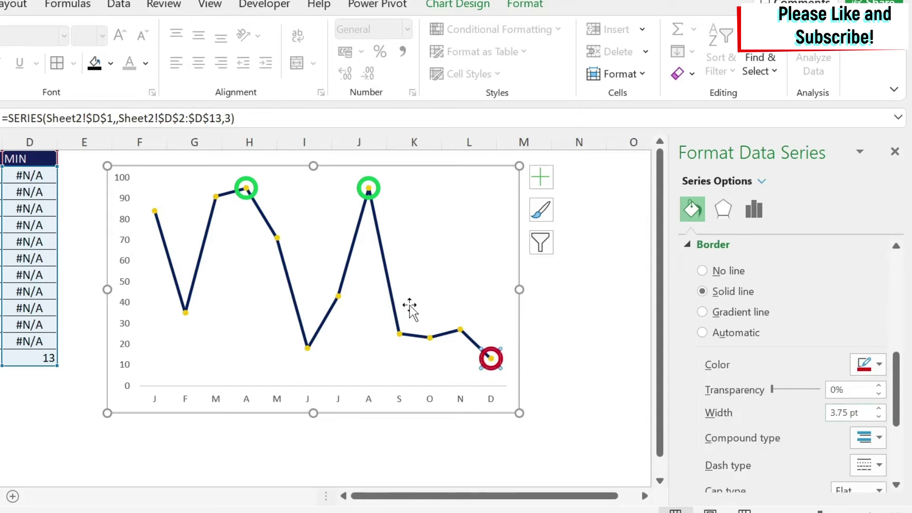
{"action": "left_click", "coordinate": [552, 308]}
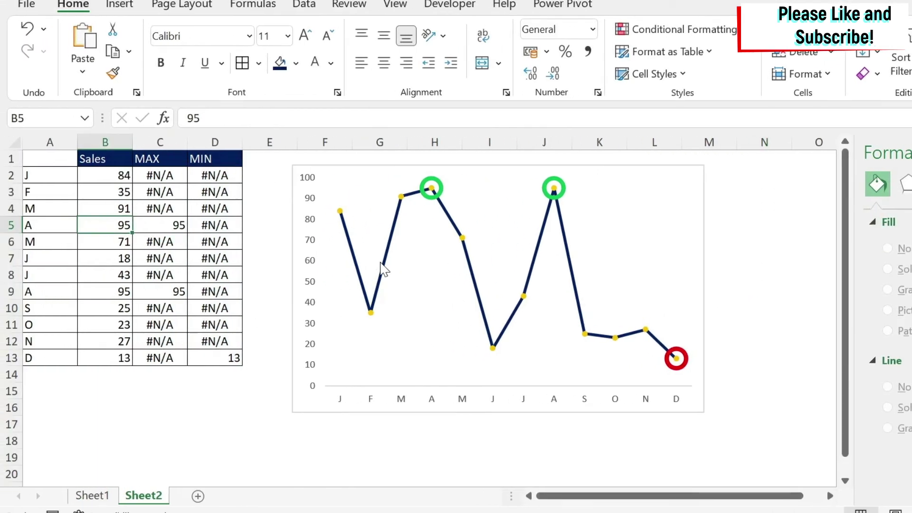
- Change the April sales in B5 to 80 and the August sales in B9 to 76
{"action": "type", "text": "80"}
{"action": "key", "text": "Return"}
{"action": "key", "text": "Down"}
{"action": "key", "text": "Down"}
{"action": "key", "text": "Down"}
{"action": "type", "text": "76"}
{"action": "key", "text": "Return"}
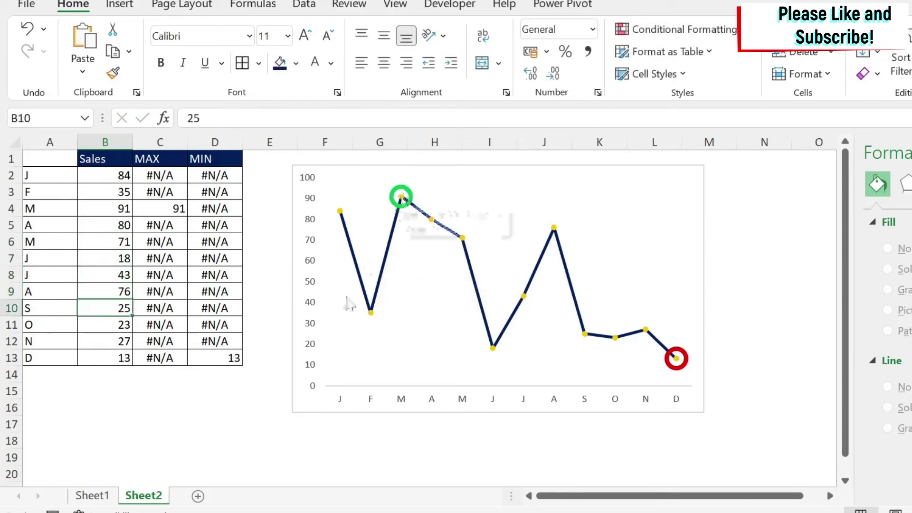
- Change the December sales in B13 to 24
{"action": "left_click", "coordinate": [105, 360]}
{"action": "type", "text": "24"}
{"action": "key", "text": "Return"}
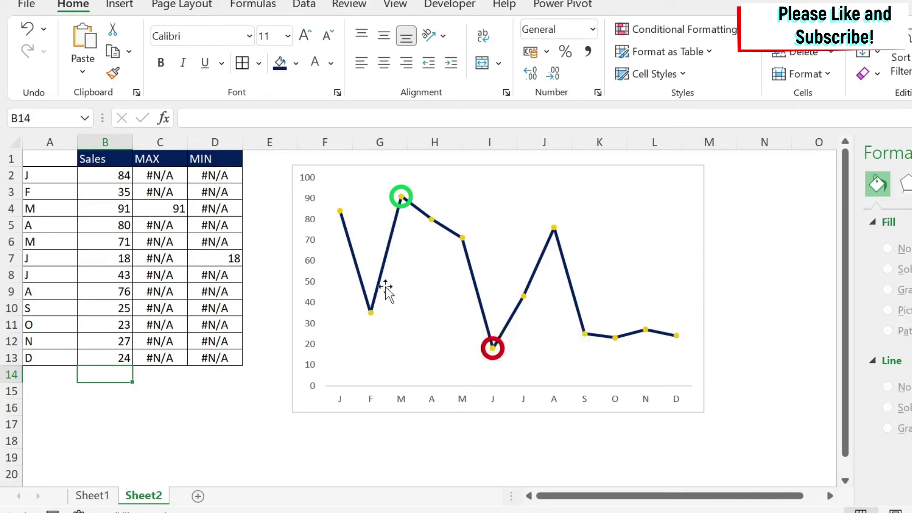
- Add data labels to the chart's MAX series
{"action": "left_click", "coordinate": [401, 196]}
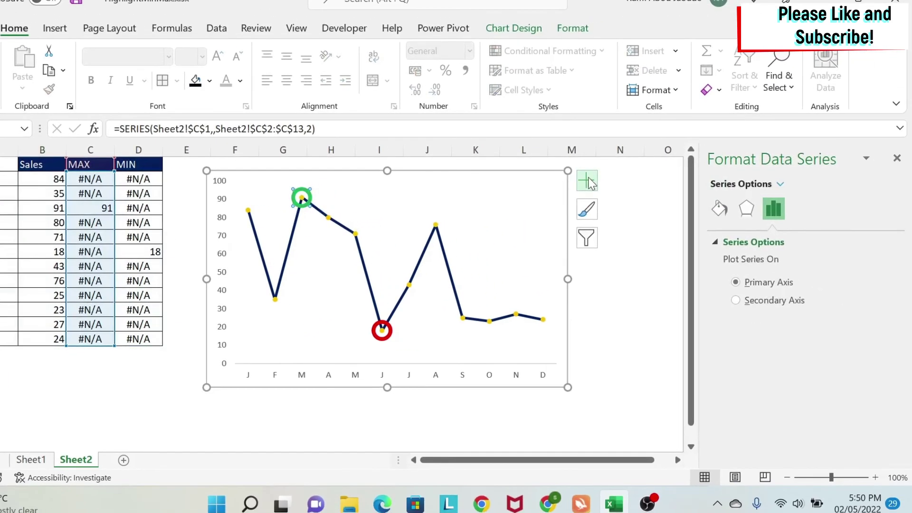
{"action": "left_click", "coordinate": [779, 184]}
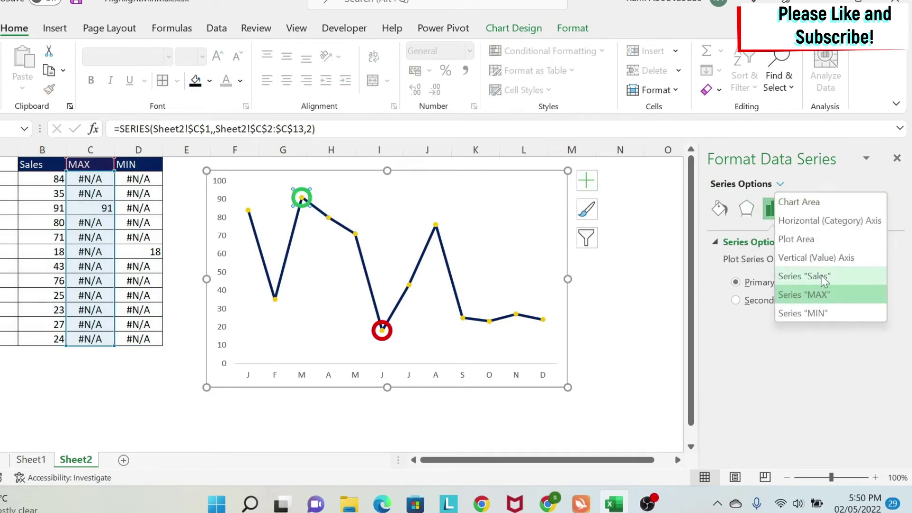
{"action": "left_click", "coordinate": [588, 182]}
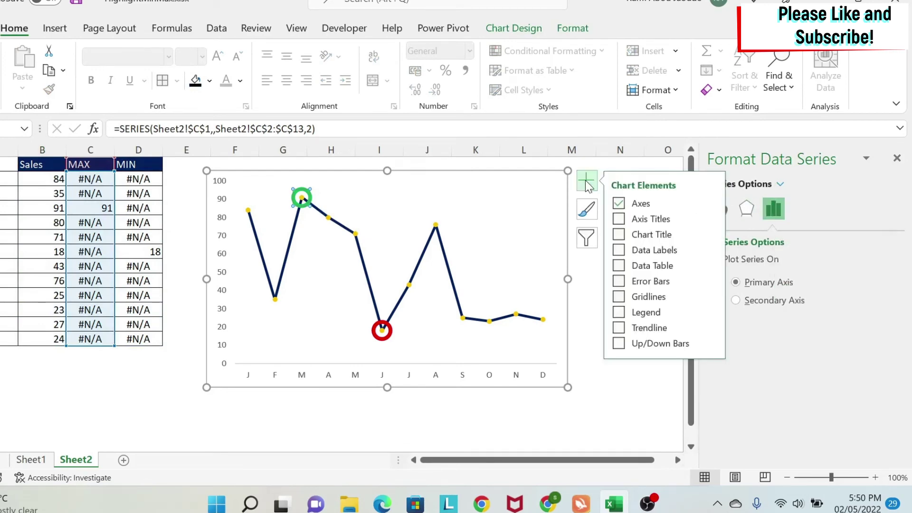
{"action": "left_click", "coordinate": [618, 250]}
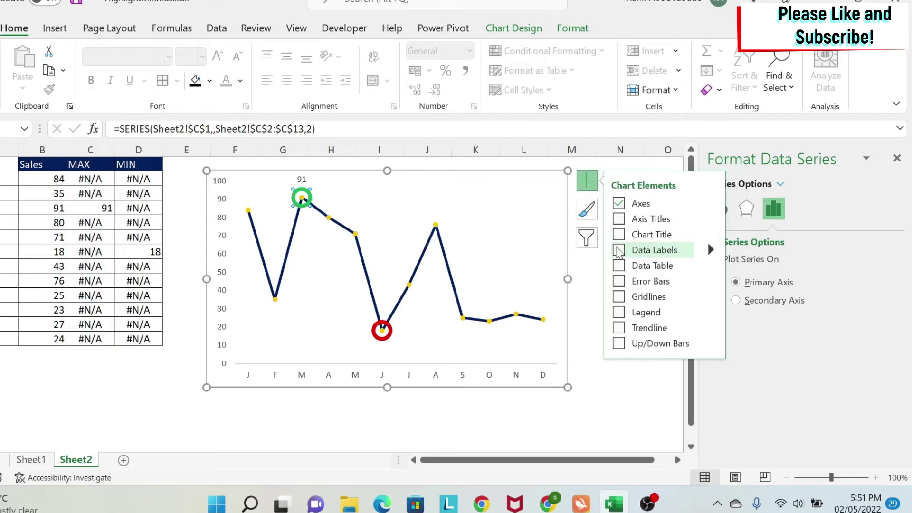
- Make the MAX series' data label bold and set its font size to 10.5
{"action": "left_click", "coordinate": [301, 180]}
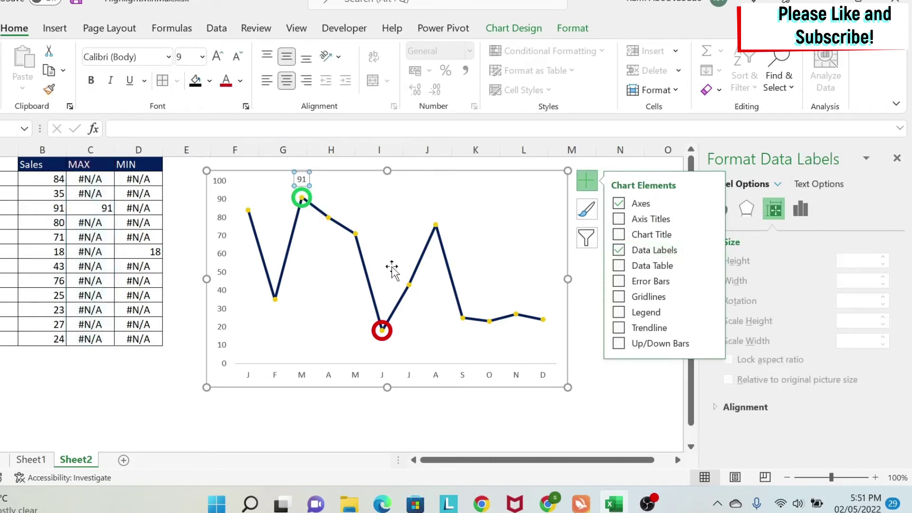
{"action": "left_click", "coordinate": [217, 56]}
{"action": "left_click", "coordinate": [217, 56]}
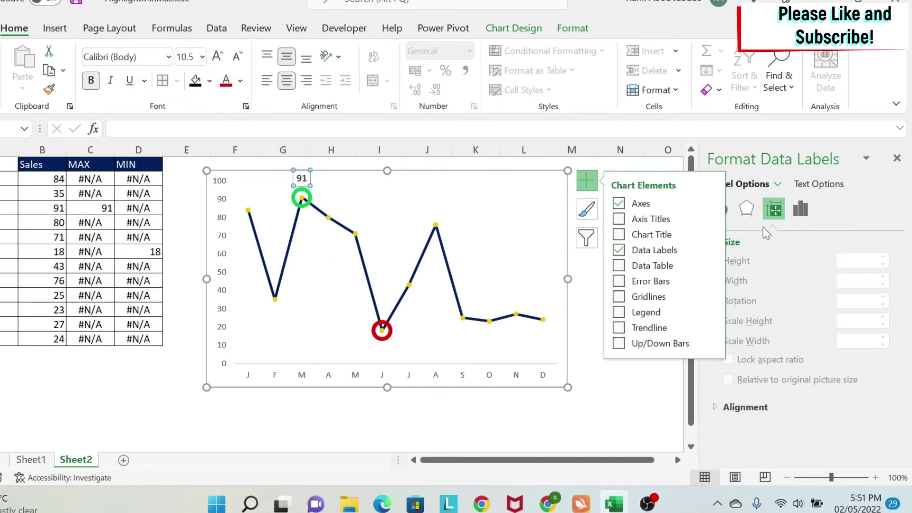
- Examine the label contents and position options of the MAX series' data label, and deselect the chart
{"action": "left_click", "coordinate": [801, 209]}
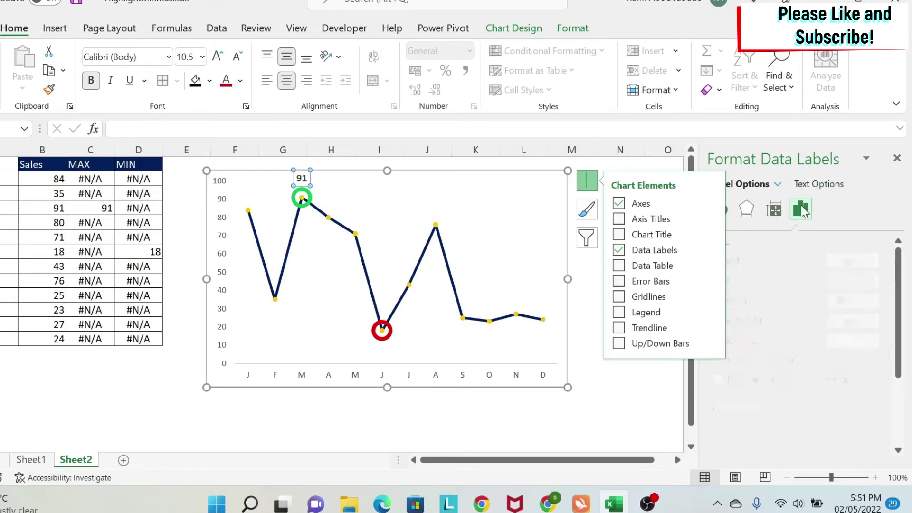
{"action": "left_click", "coordinate": [571, 180]}
{"action": "scroll", "coordinate": [773, 324], "scroll_direction": "down", "scroll_amount": 3}
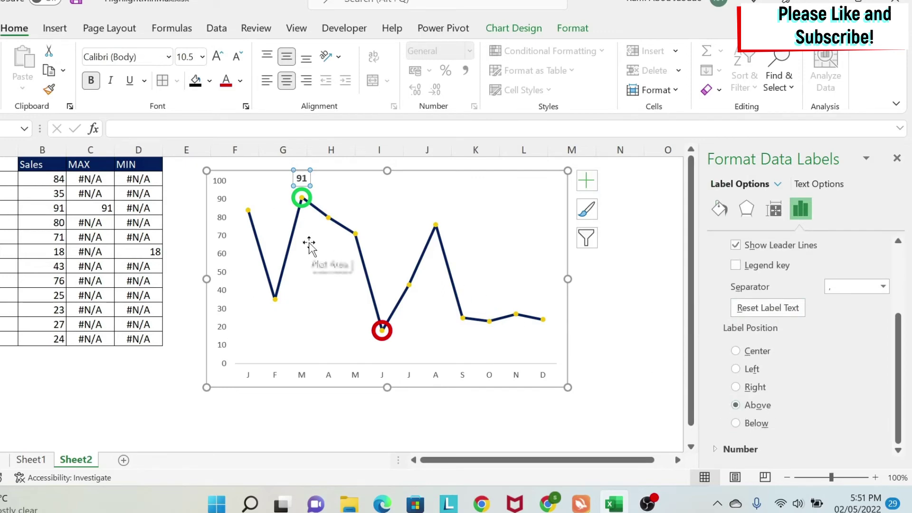
{"action": "left_click", "coordinate": [897, 158]}
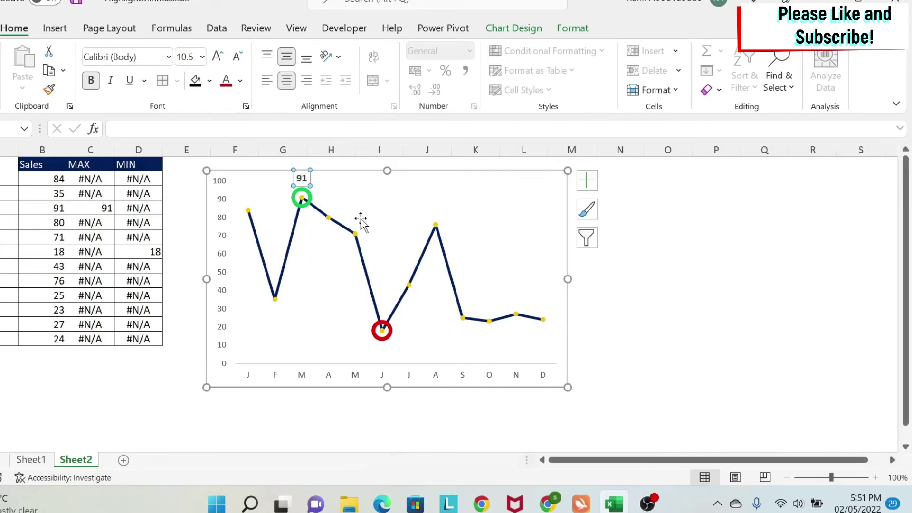
{"action": "double_click", "coordinate": [300, 177]}
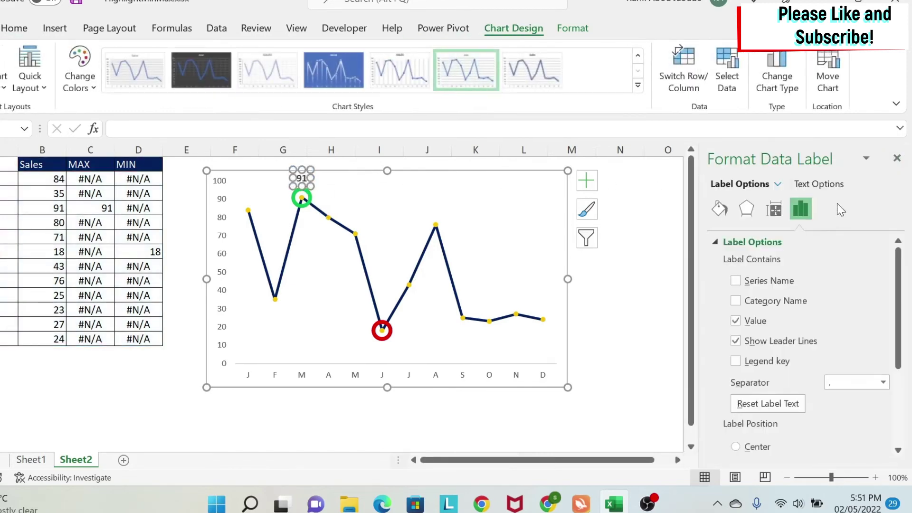
{"action": "left_click", "coordinate": [617, 278]}
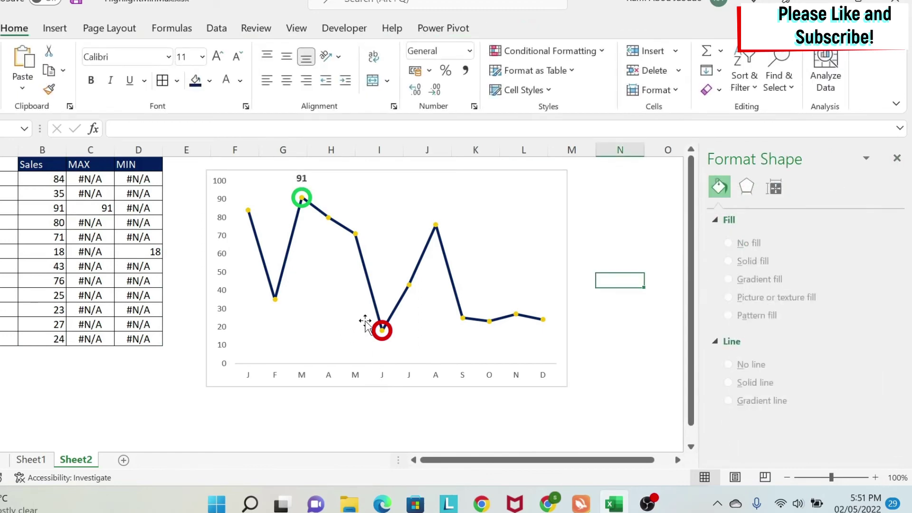
- Add data labels to the chart's MIN series
{"action": "left_click", "coordinate": [383, 338]}
{"action": "left_click", "coordinate": [781, 184]}
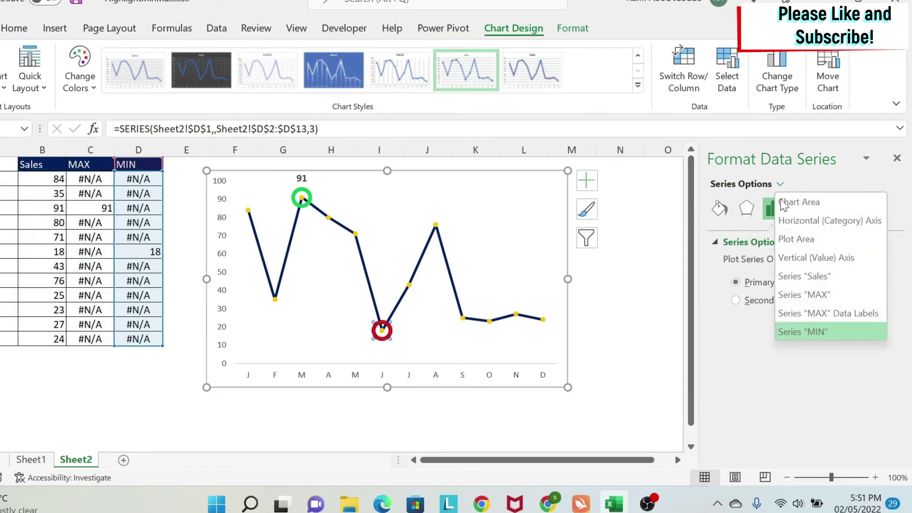
{"action": "left_click", "coordinate": [777, 333]}
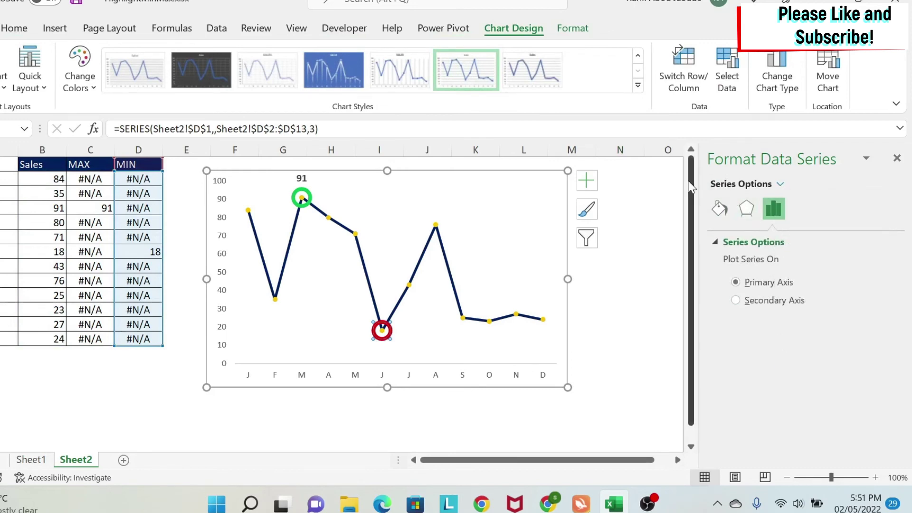
{"action": "left_click", "coordinate": [587, 181]}
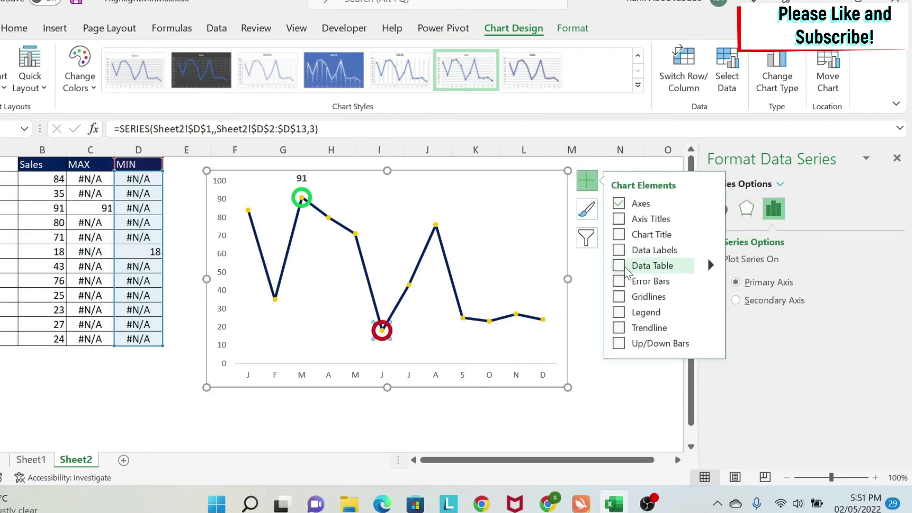
{"action": "left_click", "coordinate": [619, 250]}
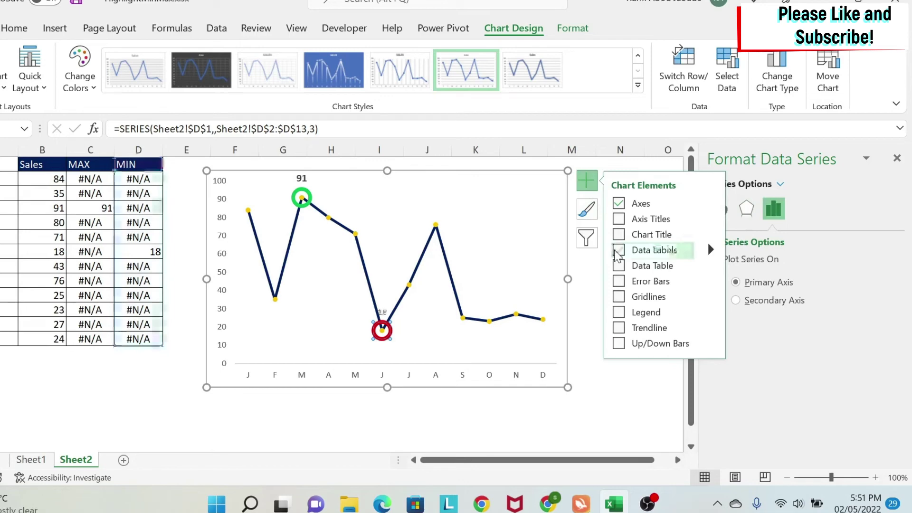
- Make the MIN series' data label bold and set its font size to 10.5
{"action": "left_click", "coordinate": [382, 313]}
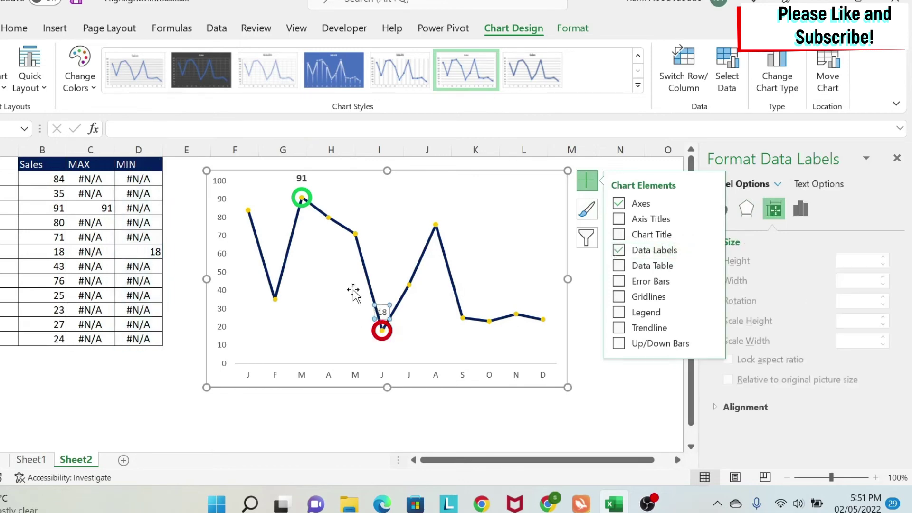
{"action": "left_click", "coordinate": [14, 28]}
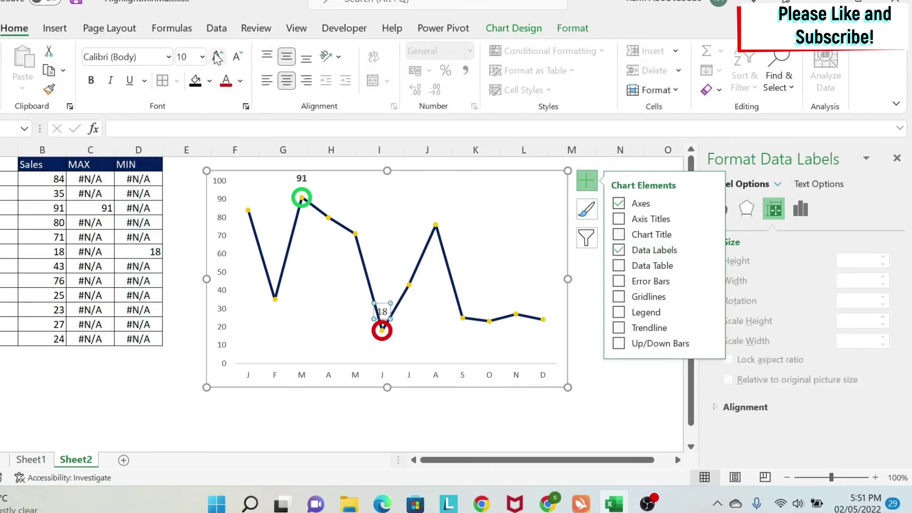
{"action": "left_click", "coordinate": [91, 79]}
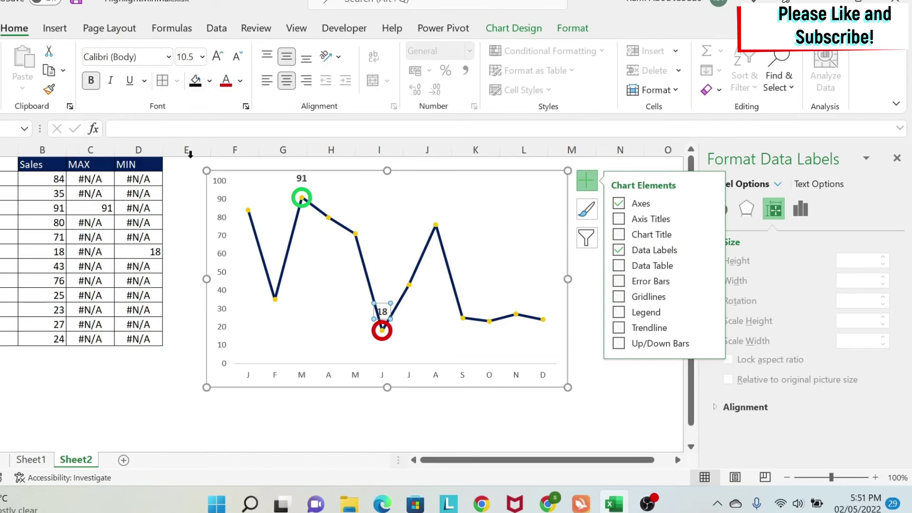
- Set the MIN series' data label position to Below, and deselect the chart
{"action": "left_click", "coordinate": [800, 208]}
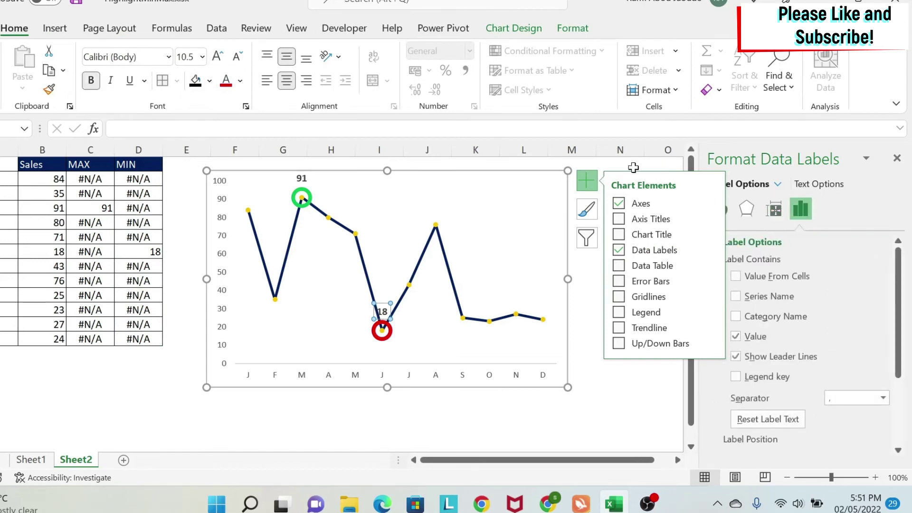
{"action": "left_click", "coordinate": [592, 182]}
{"action": "scroll", "coordinate": [799, 360], "scroll_direction": "down", "scroll_amount": 3}
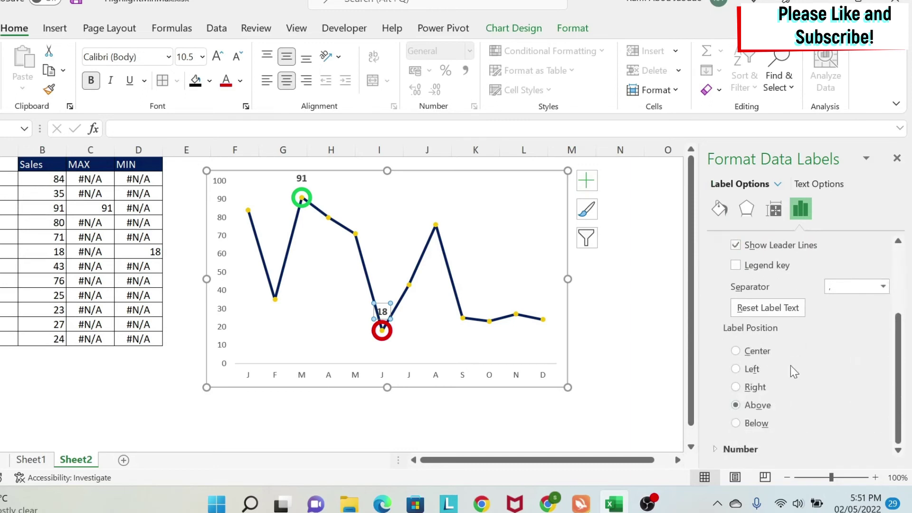
{"action": "left_click", "coordinate": [735, 423]}
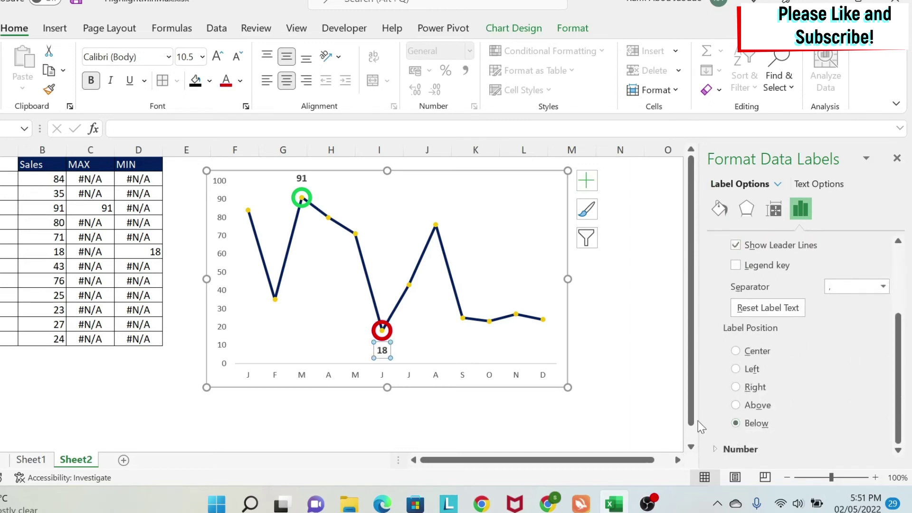
{"action": "left_click", "coordinate": [743, 392]}
{"action": "left_click", "coordinate": [735, 423]}
{"action": "left_click", "coordinate": [642, 295]}
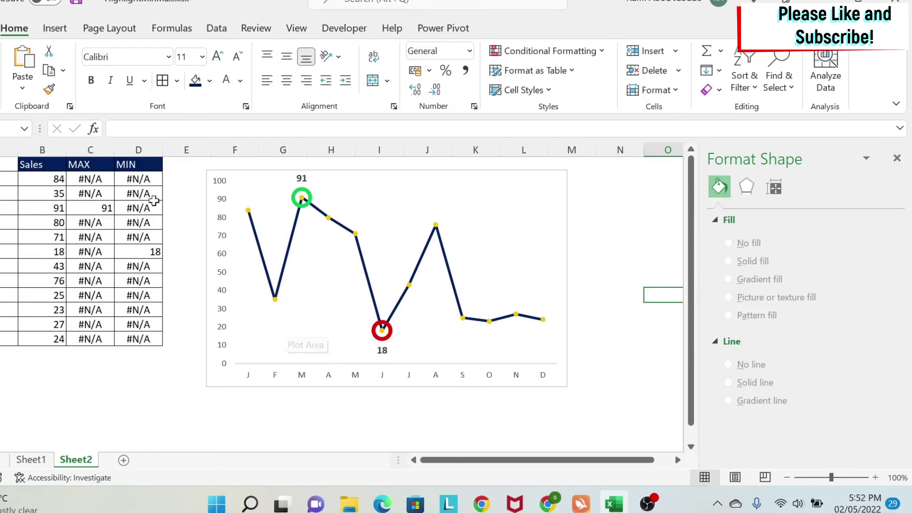
- Hide the MAX and MIN helper columns C and D
{"action": "left_click_drag", "start_coordinate": [90, 150], "coordinate": [130, 148]}
{"action": "right_click", "coordinate": [147, 150]}
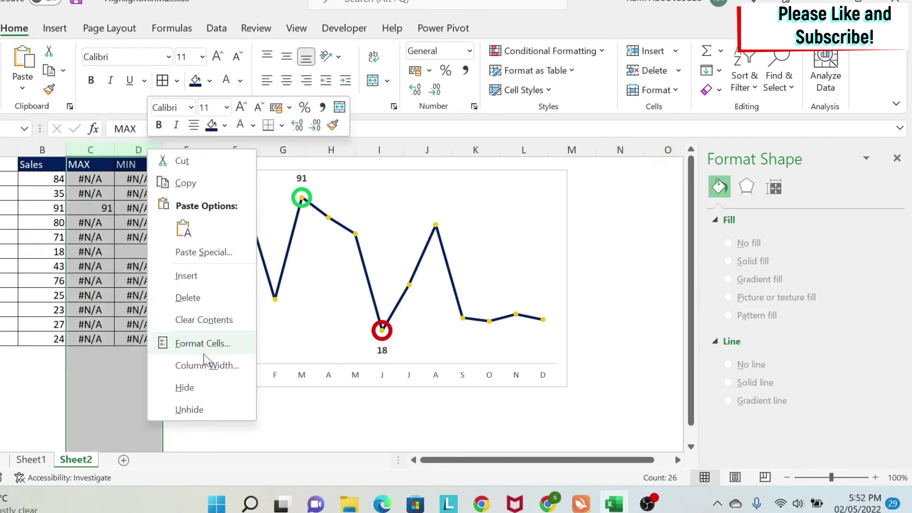
{"action": "left_click", "coordinate": [183, 386]}
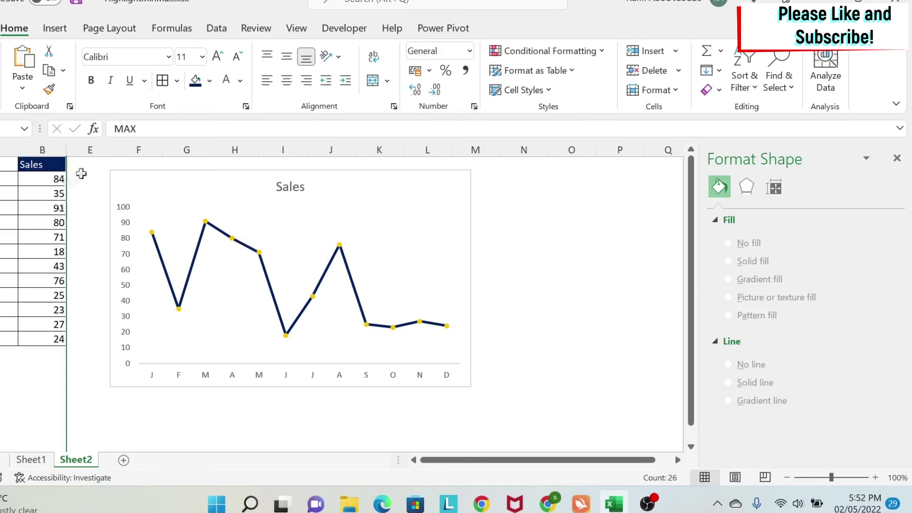
- Set the chart's data source to show data in hidden rows and columns, and deselect the chart
{"action": "right_click", "coordinate": [279, 229]}
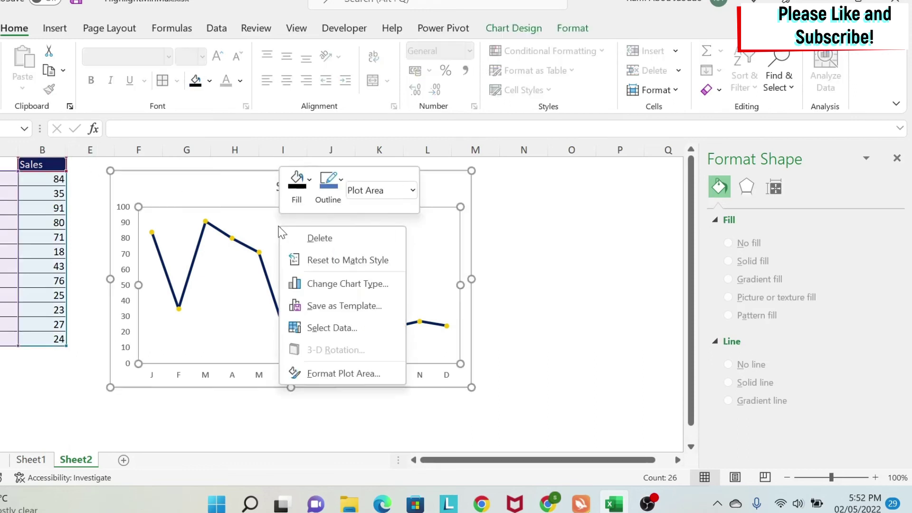
{"action": "left_click", "coordinate": [337, 328]}
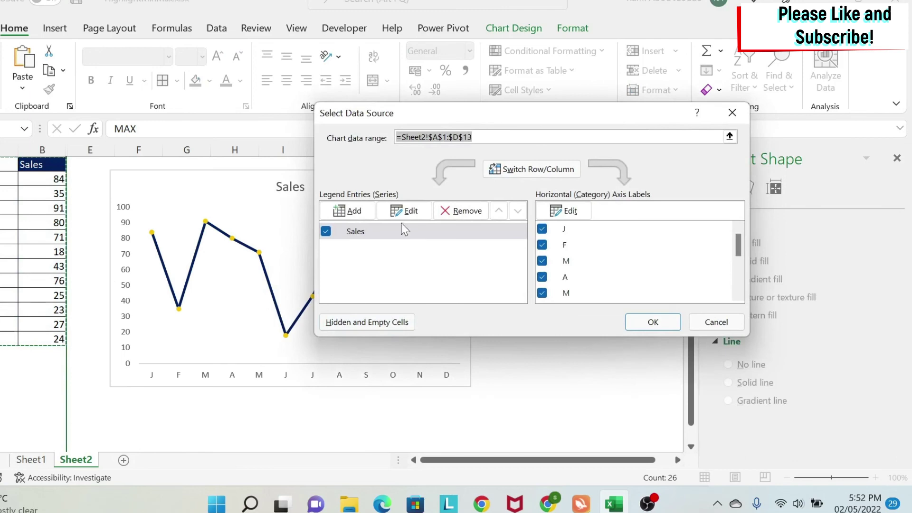
{"action": "left_click", "coordinate": [367, 323]}
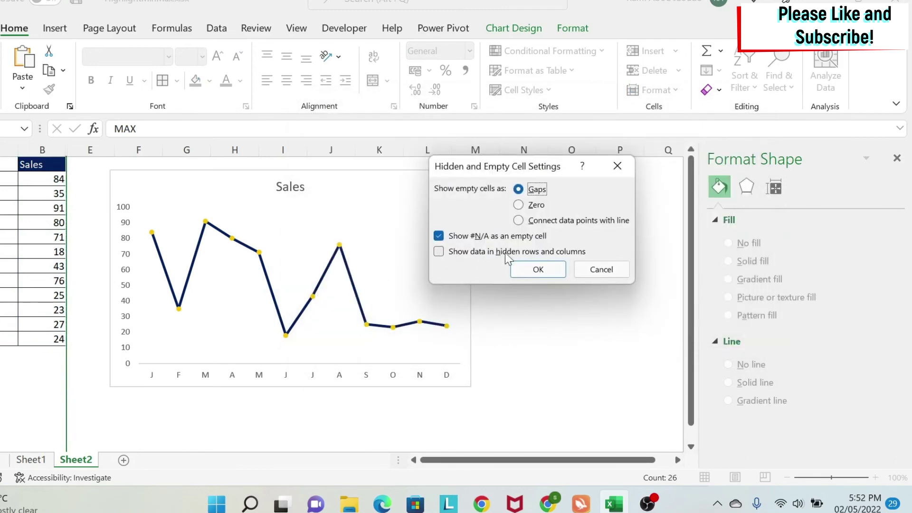
{"action": "left_click", "coordinate": [439, 252]}
{"action": "left_click", "coordinate": [541, 270]}
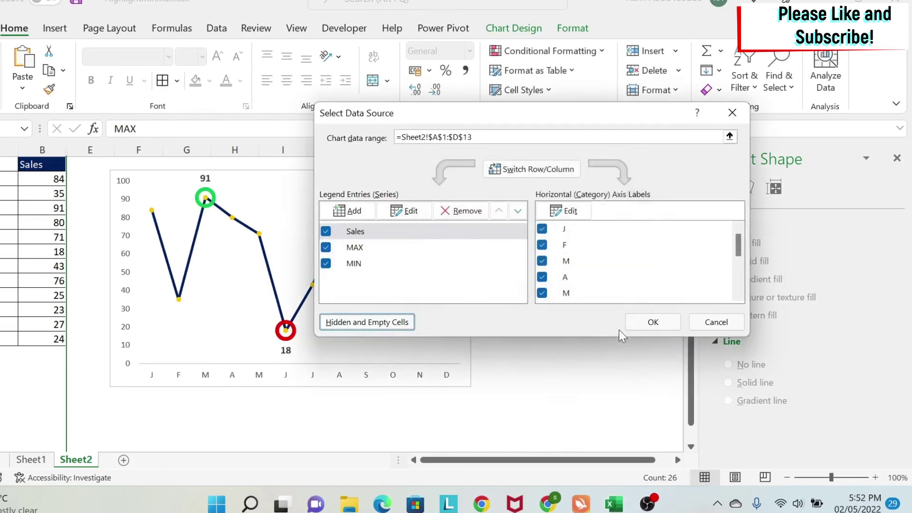
{"action": "left_click", "coordinate": [641, 321]}
{"action": "left_click", "coordinate": [571, 324]}
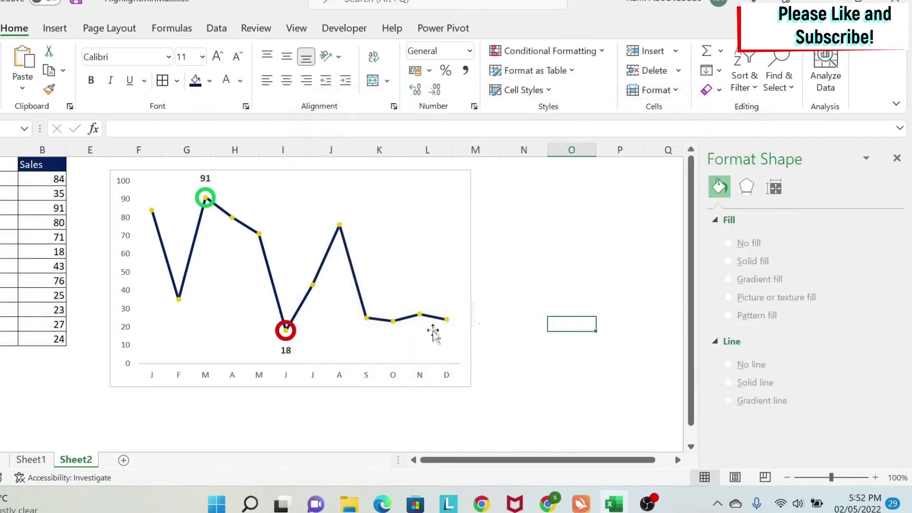
- Make the month labels on the chart's horizontal axis bold, and deselect the chart
{"action": "left_click", "coordinate": [339, 381]}
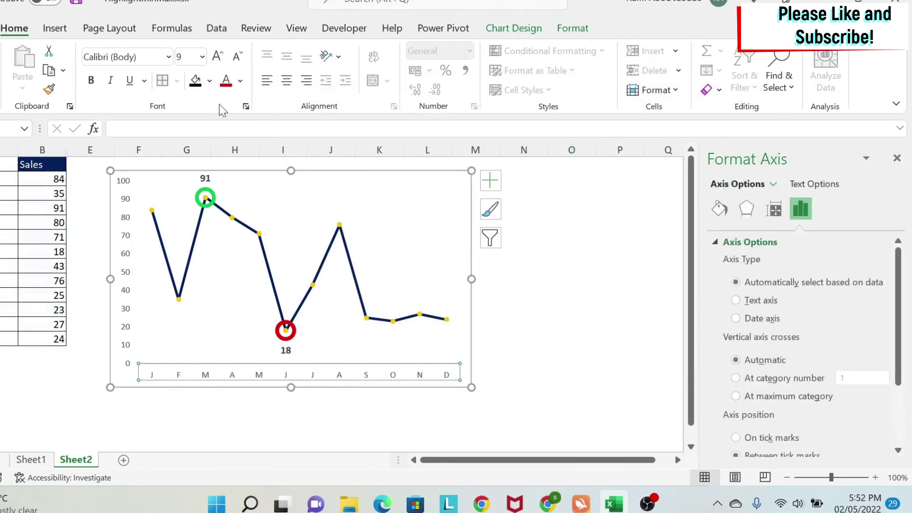
{"action": "left_click", "coordinate": [554, 344]}
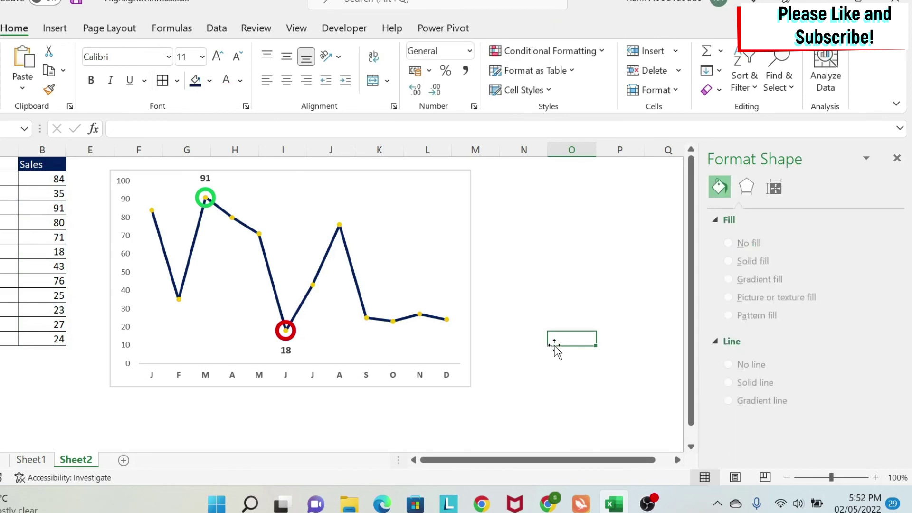
{"action": "left_click", "coordinate": [527, 252]}
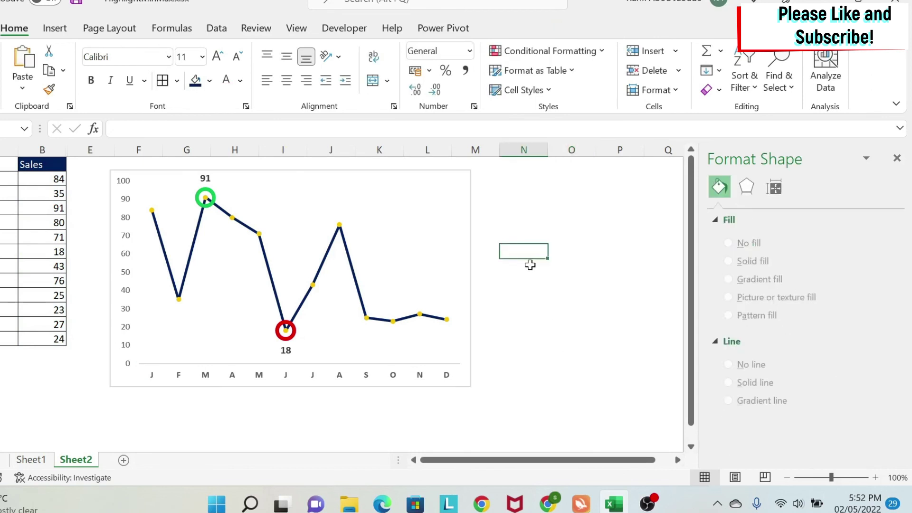